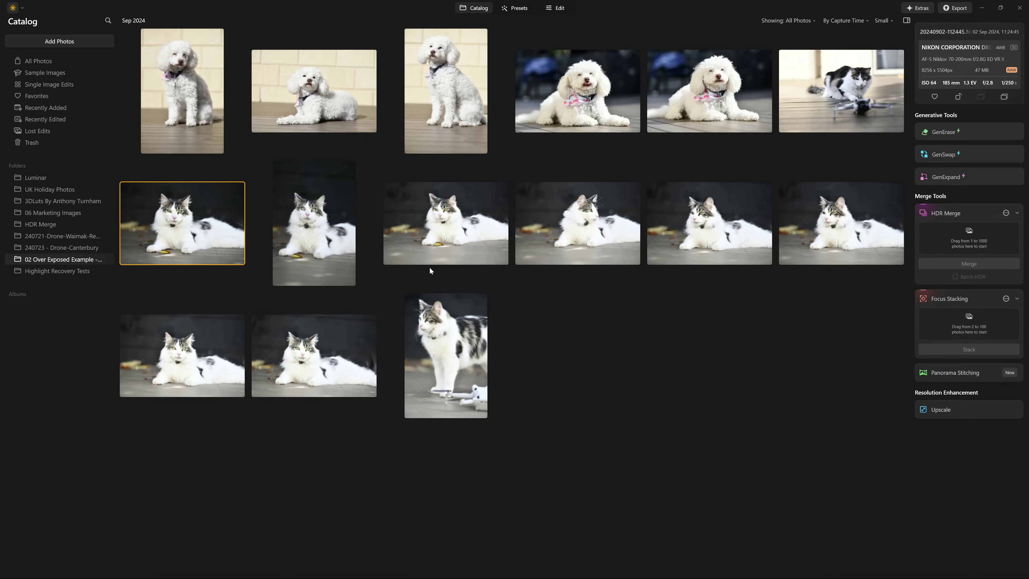
- Open the reclining cat photo 20240902-112532.NEF full-size from the Catalog grid
{"action": "double_click", "coordinate": [595, 221]}
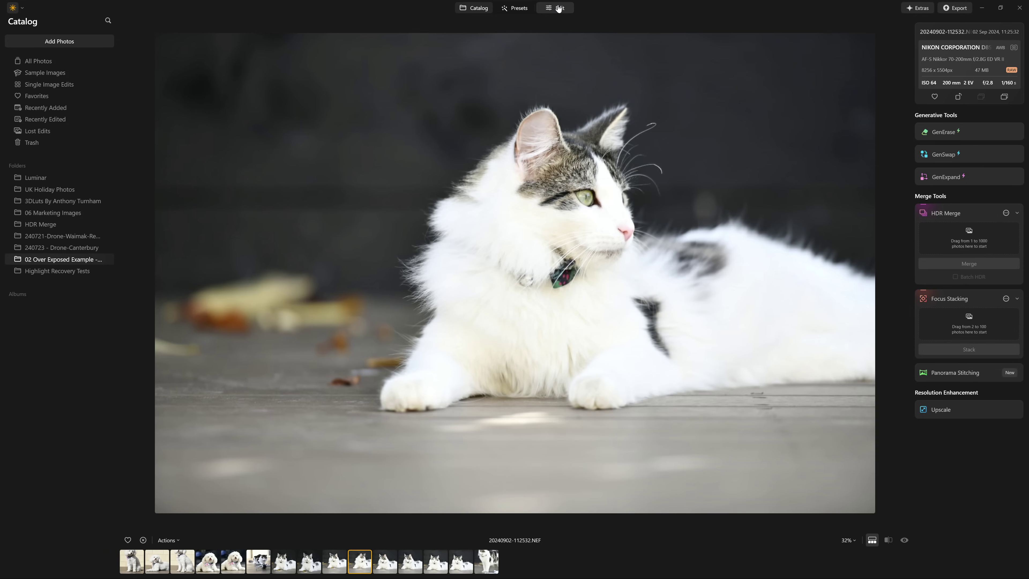
- Bring the reclining cat photo into the editor and expand the Develop light adjustments
{"action": "left_click", "coordinate": [566, 12]}
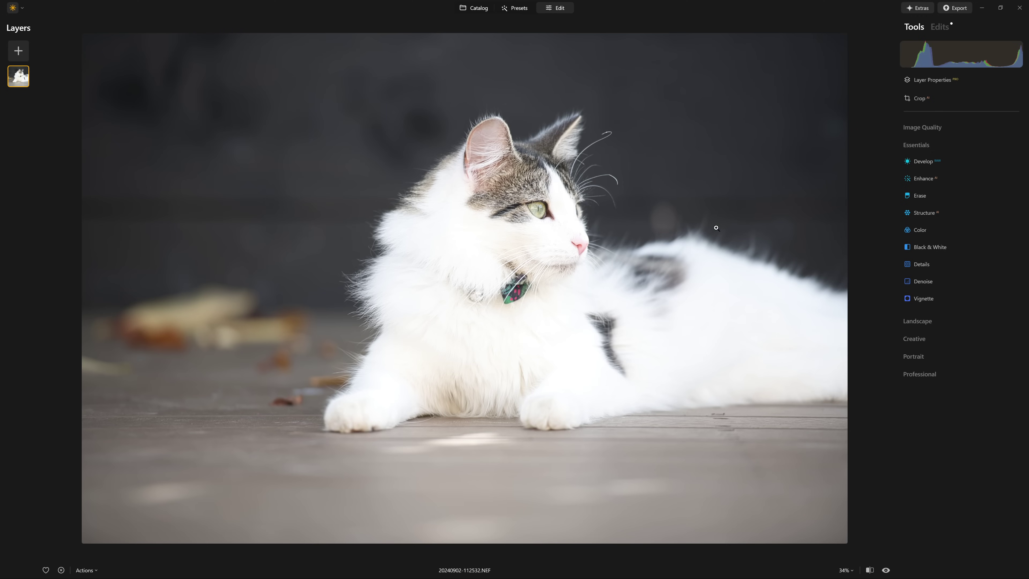
{"action": "mouse_move", "coordinate": [959, 51]}
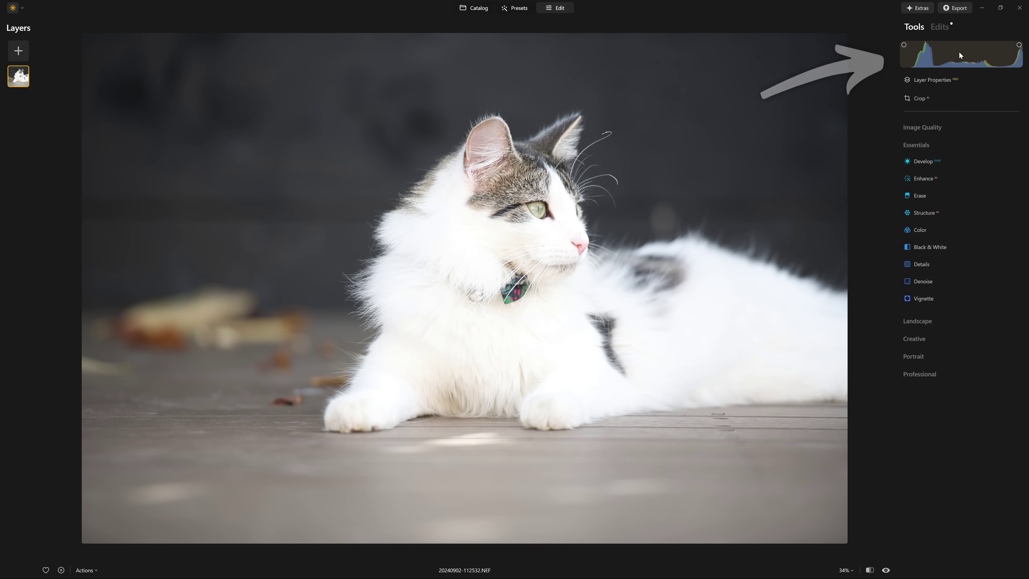
{"action": "mouse_move", "coordinate": [910, 53]}
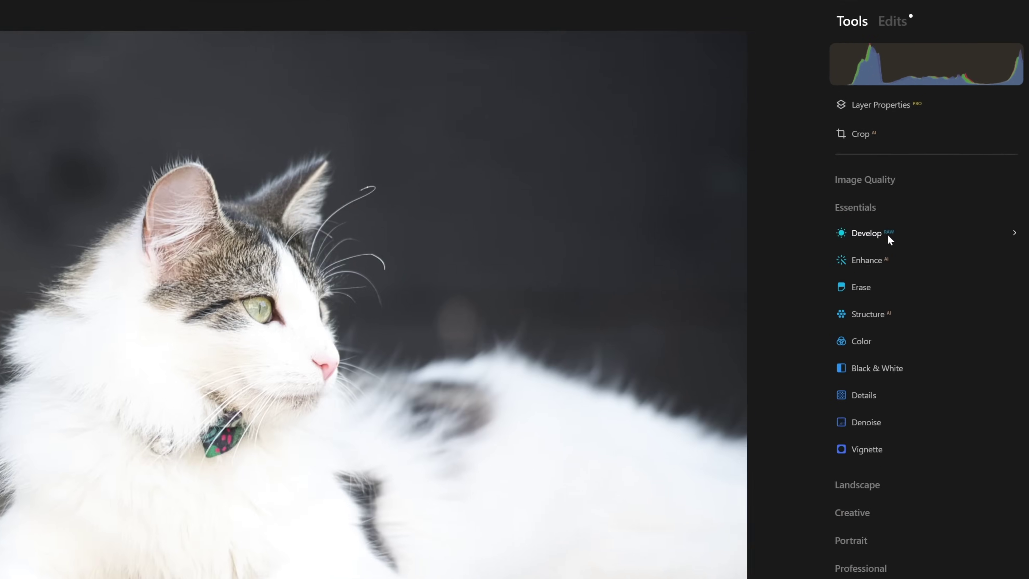
{"action": "left_click", "coordinate": [928, 162]}
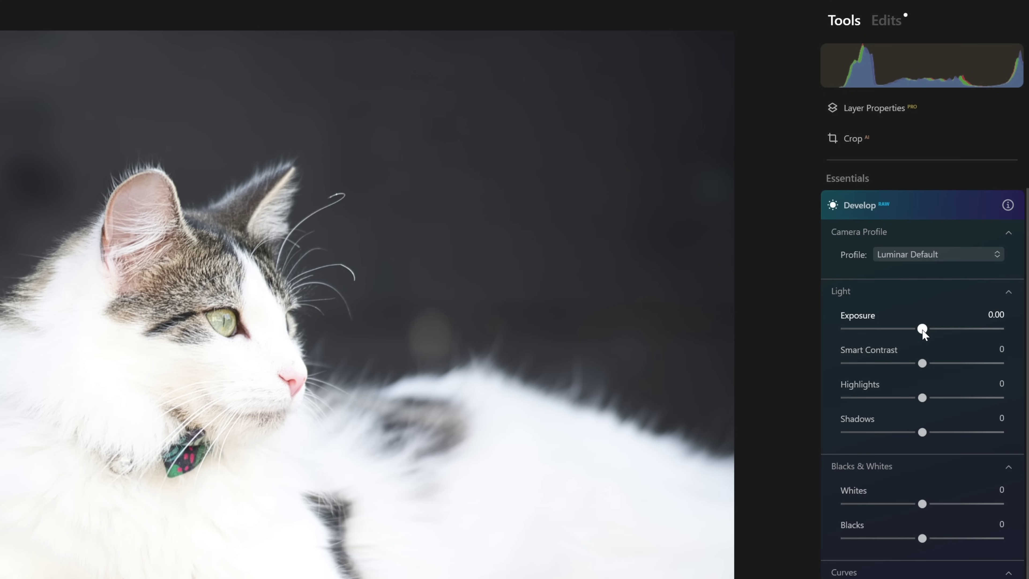
{"action": "left_click_drag", "start_coordinate": [918, 329], "coordinate": [901, 330]}
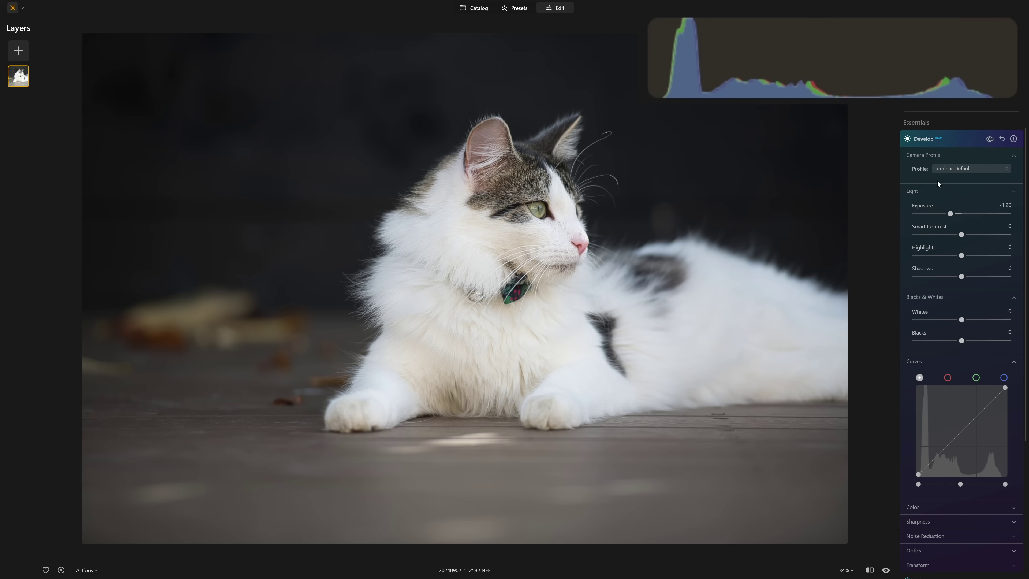
{"action": "double_click", "coordinate": [951, 214]}
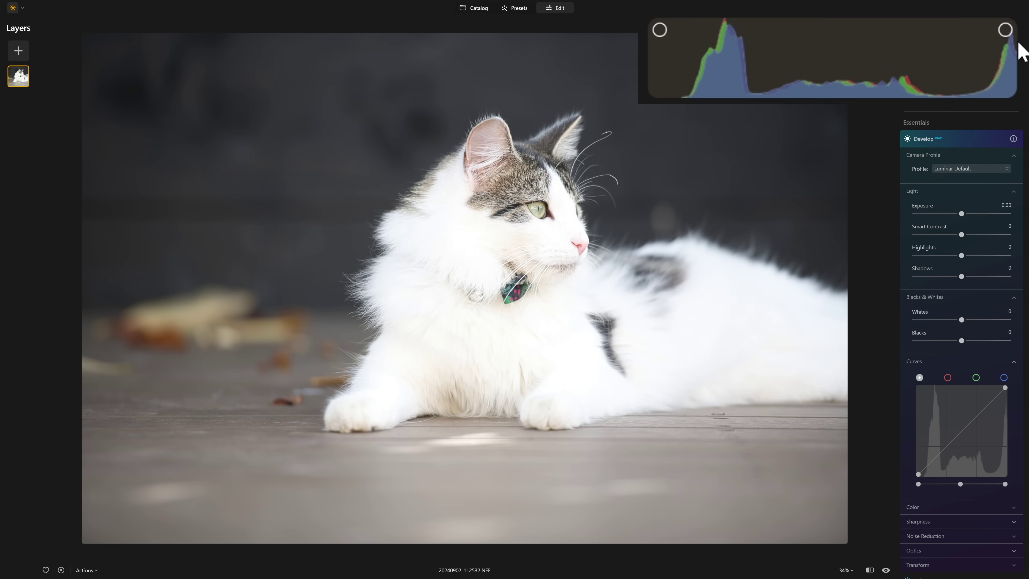
{"action": "mouse_move", "coordinate": [1005, 99]}
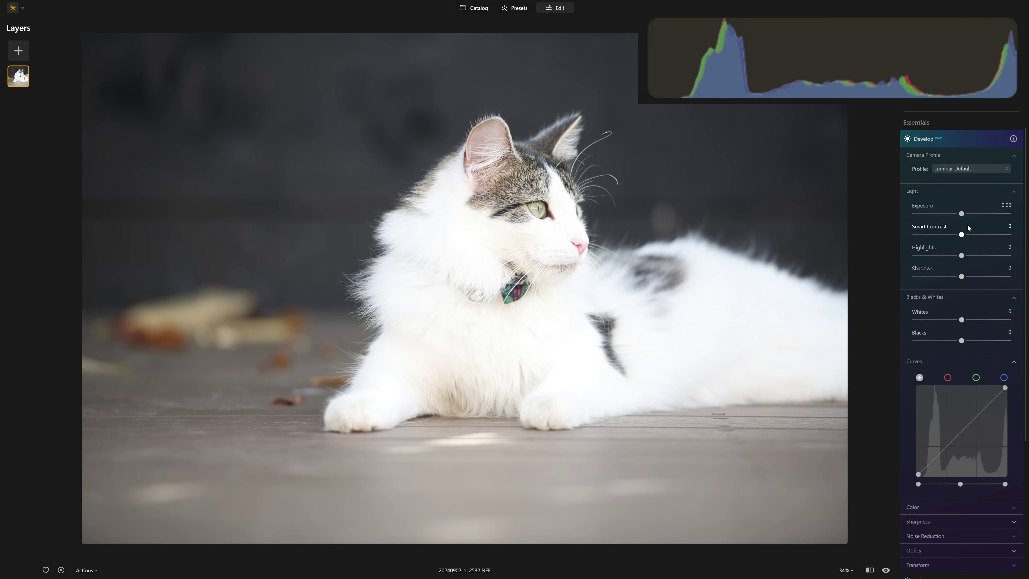
{"action": "left_click_drag", "start_coordinate": [964, 216], "coordinate": [971, 216]}
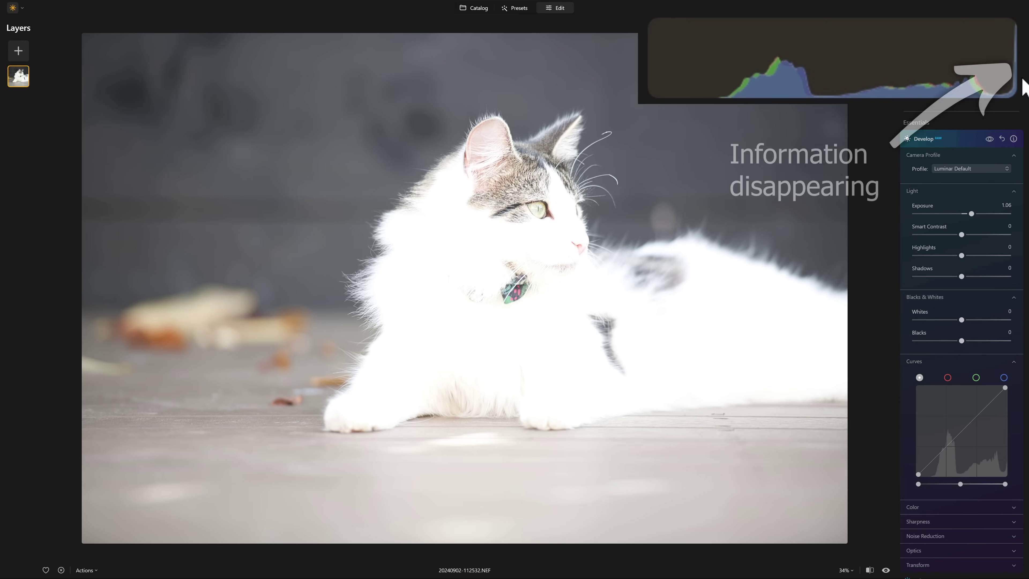
{"action": "mouse_move", "coordinate": [1009, 45]}
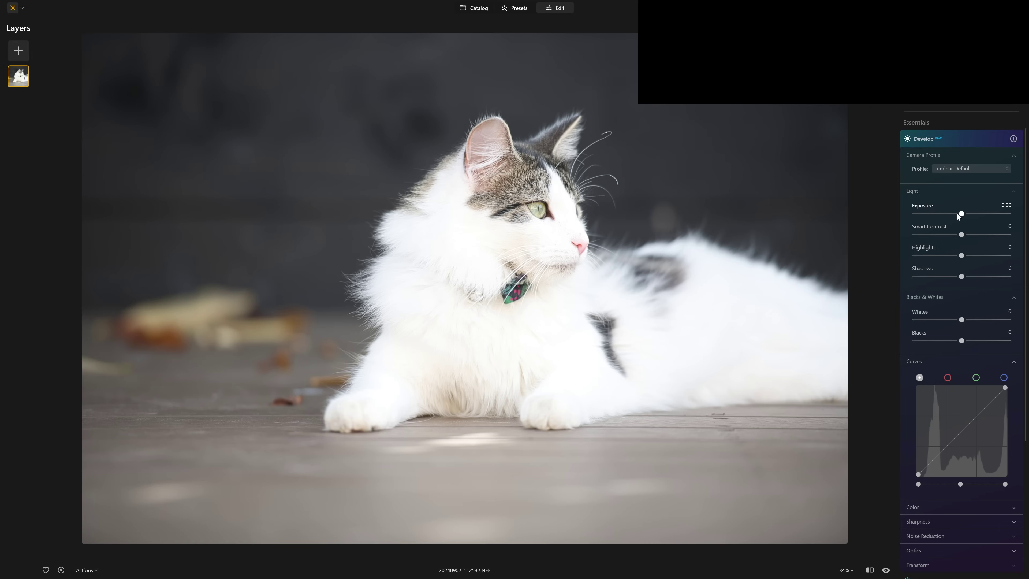
{"action": "left_click_drag", "start_coordinate": [963, 216], "coordinate": [996, 217]}
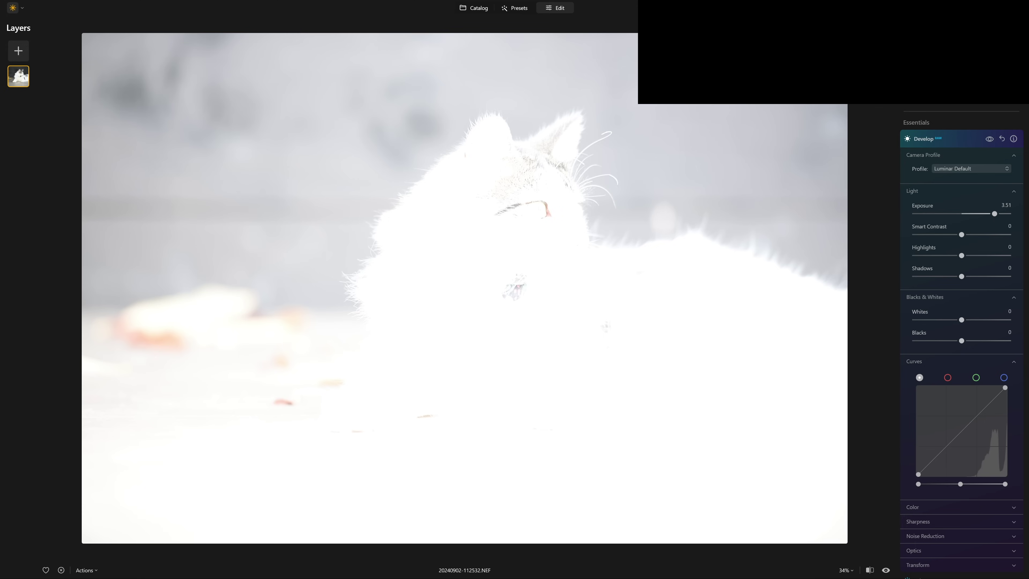
{"action": "left_click_drag", "start_coordinate": [996, 215], "coordinate": [913, 216]}
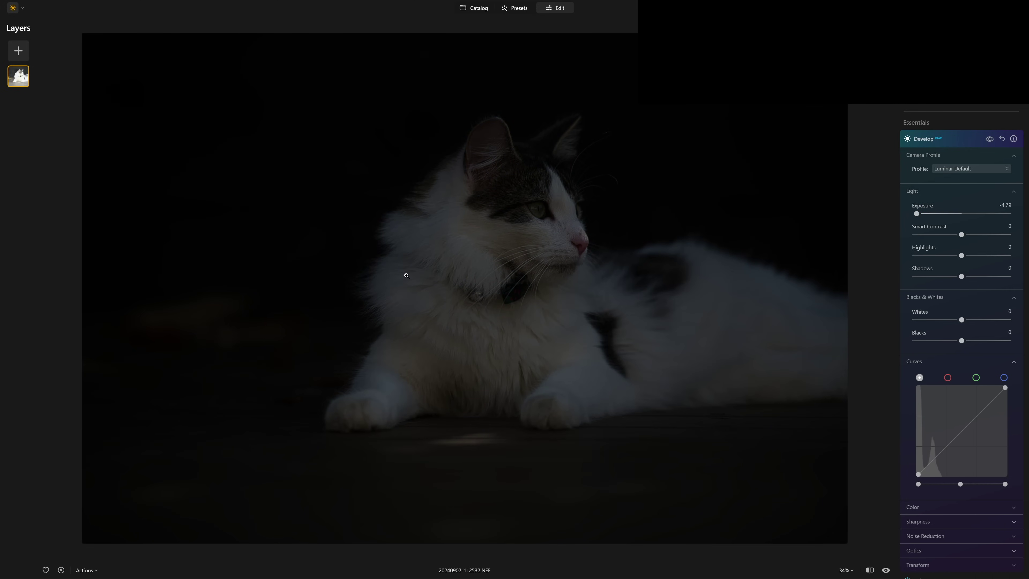
{"action": "double_click", "coordinate": [917, 217]}
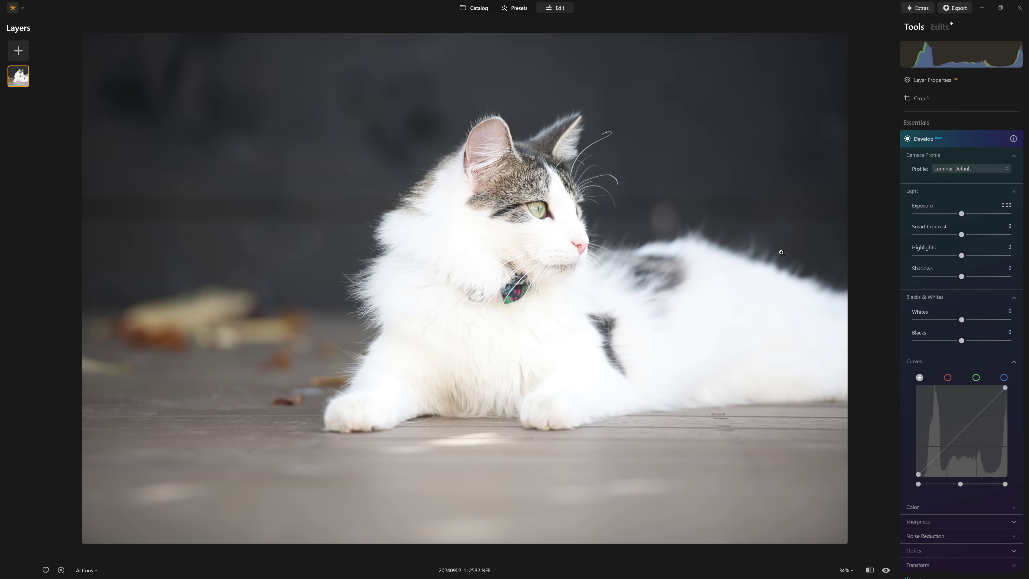
{"action": "key", "text": "j"}
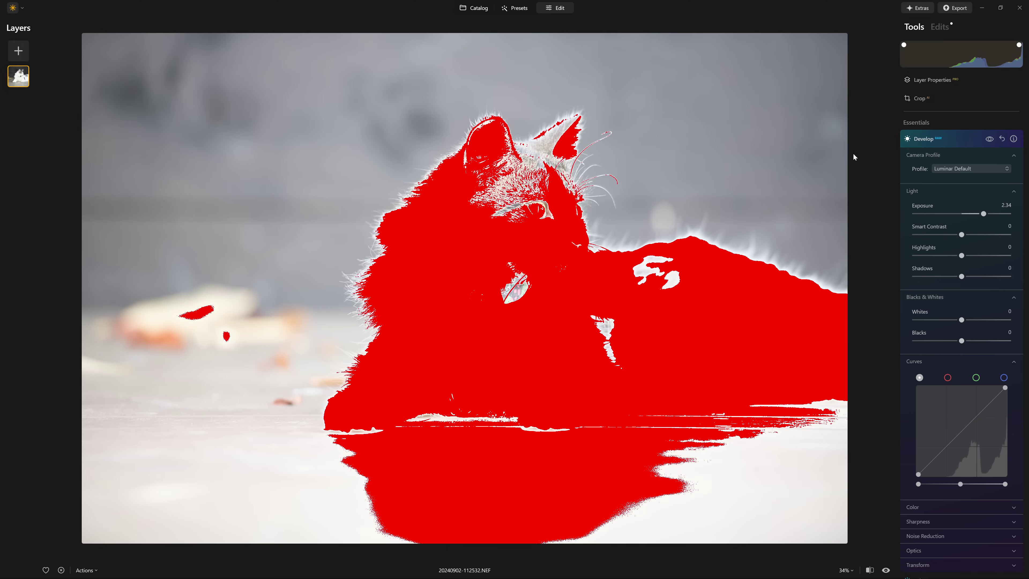
- Lower Exposure until the clipping warning disappears from the reclining cat photo
{"action": "left_click_drag", "start_coordinate": [984, 215], "coordinate": [913, 219]}
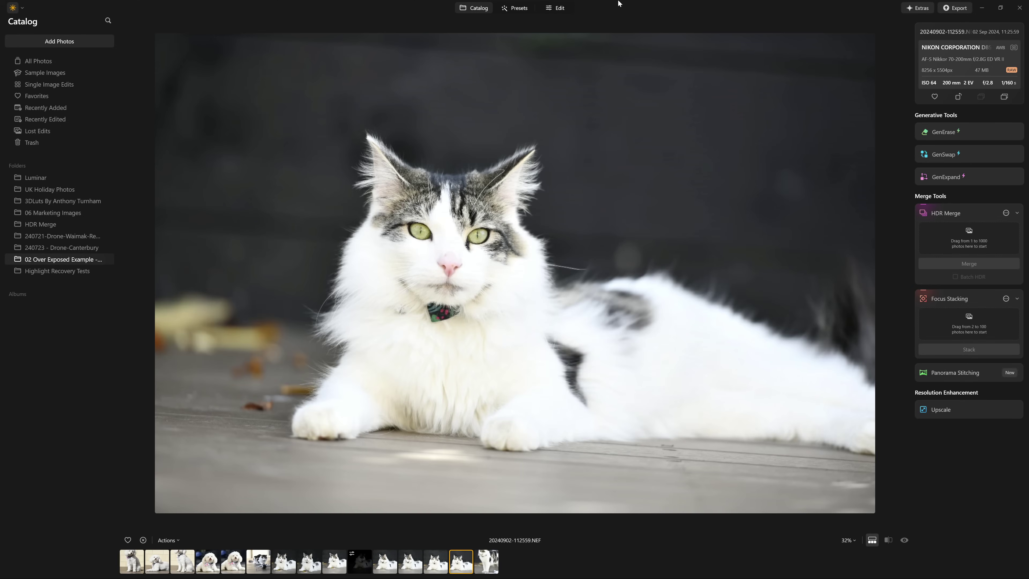
- Edit the front-facing cat with the clipping warning on and Exposure raised to 0.71
{"action": "left_click", "coordinate": [555, 11]}
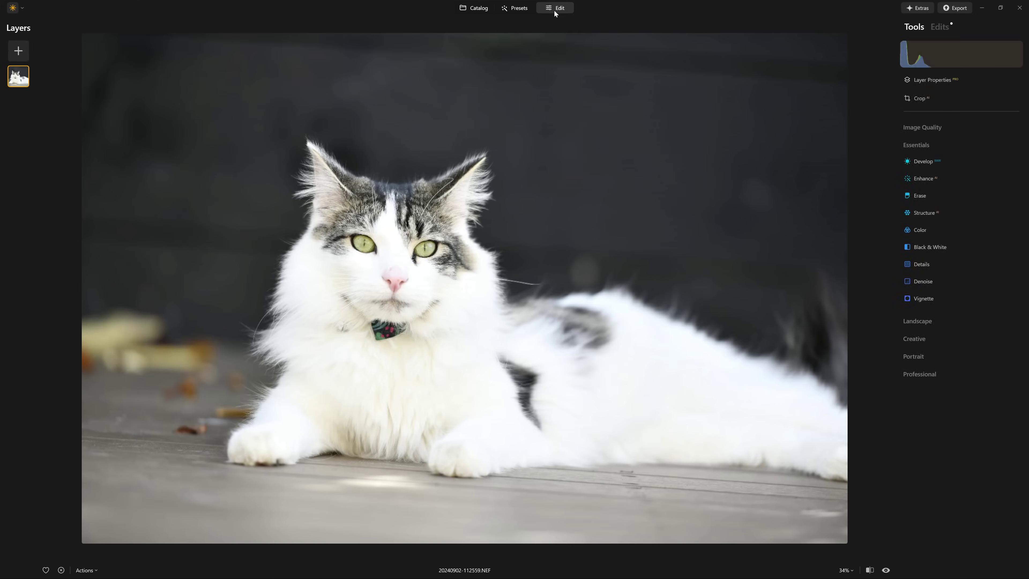
{"action": "key", "text": "j"}
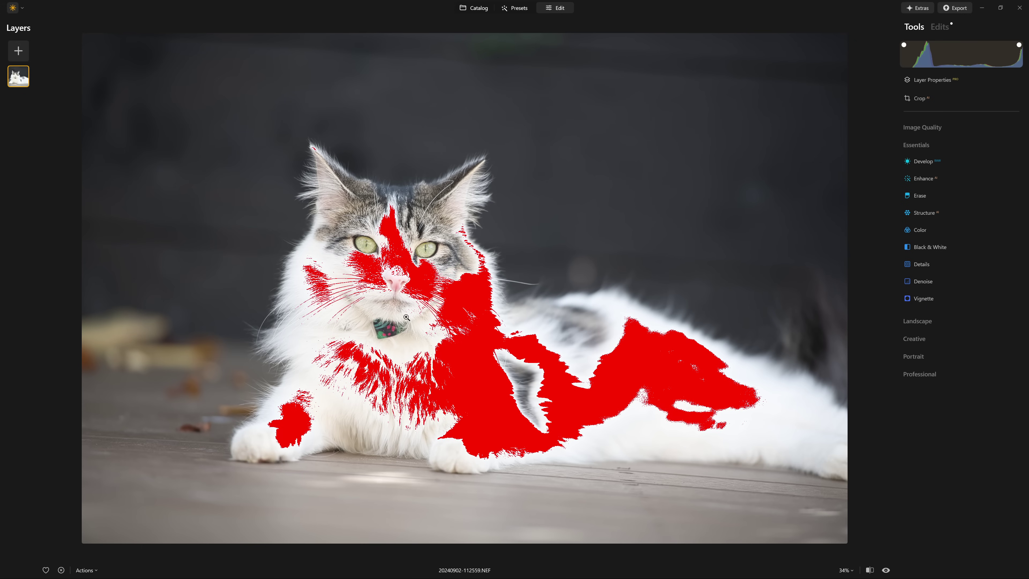
{"action": "left_click", "coordinate": [928, 164]}
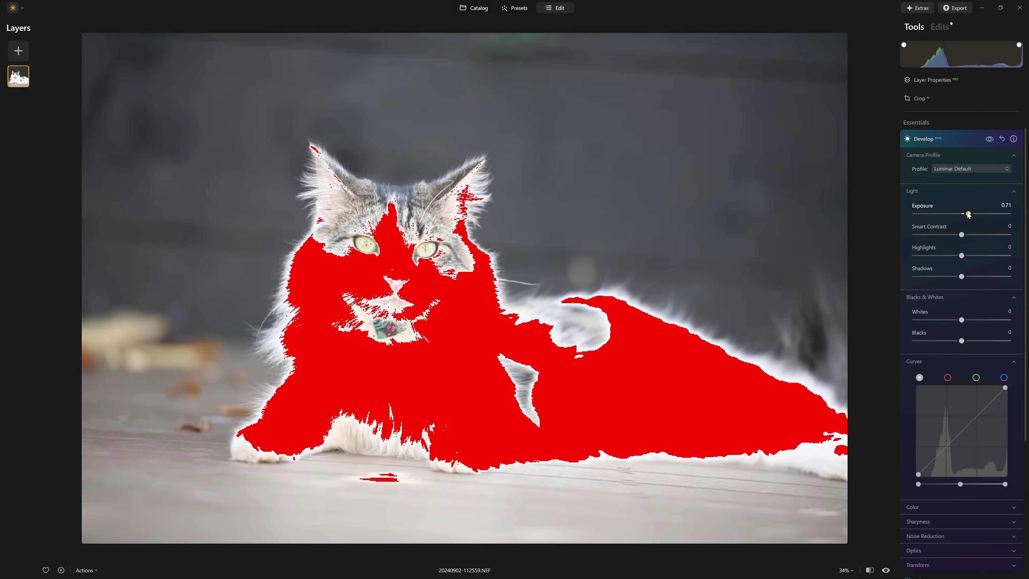
{"action": "left_click", "coordinate": [964, 142]}
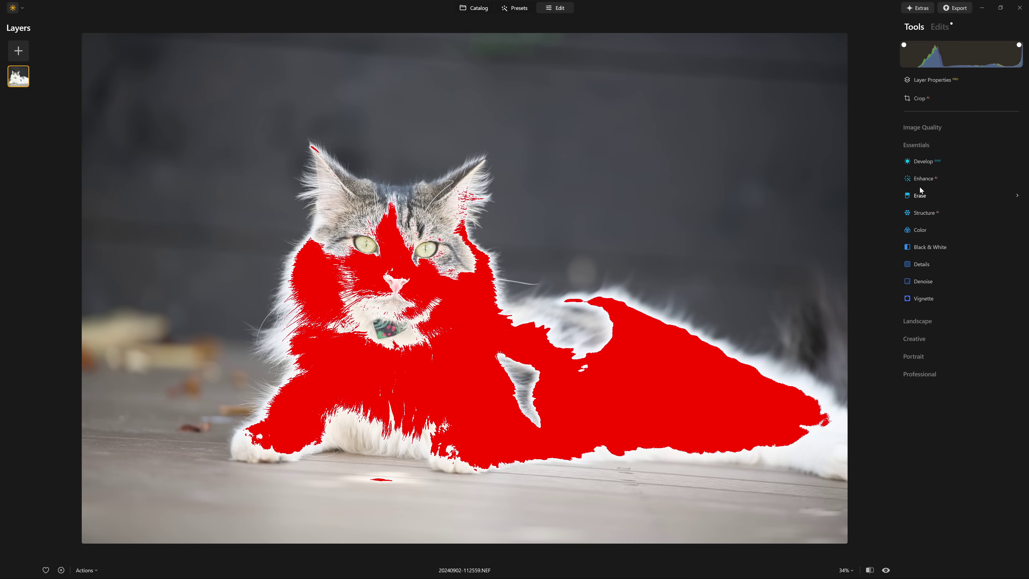
- Raise Enhance Accent to 100 to shrink the clipped white areas
{"action": "left_click", "coordinate": [926, 178]}
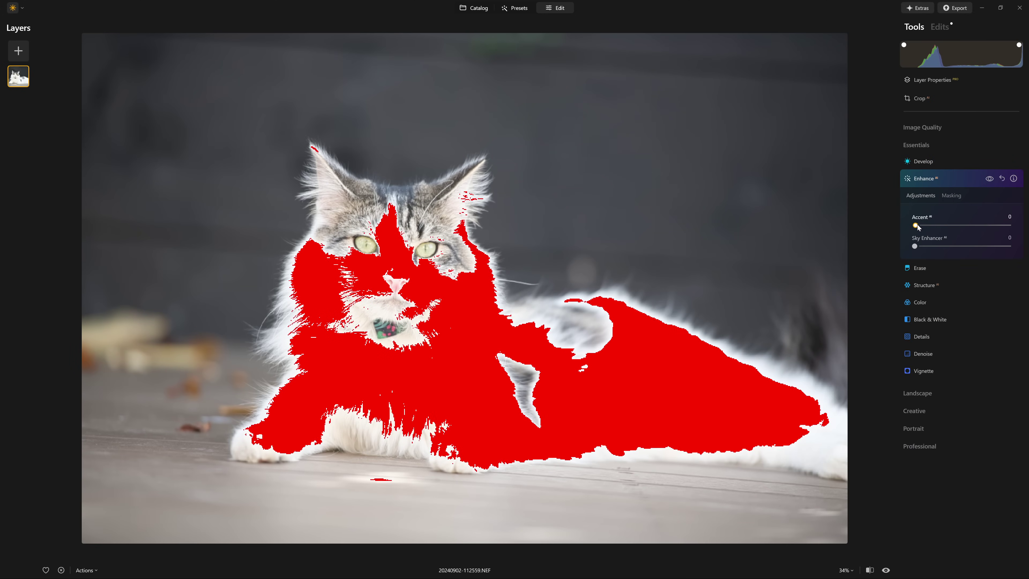
{"action": "left_click_drag", "start_coordinate": [915, 225], "coordinate": [1008, 225]}
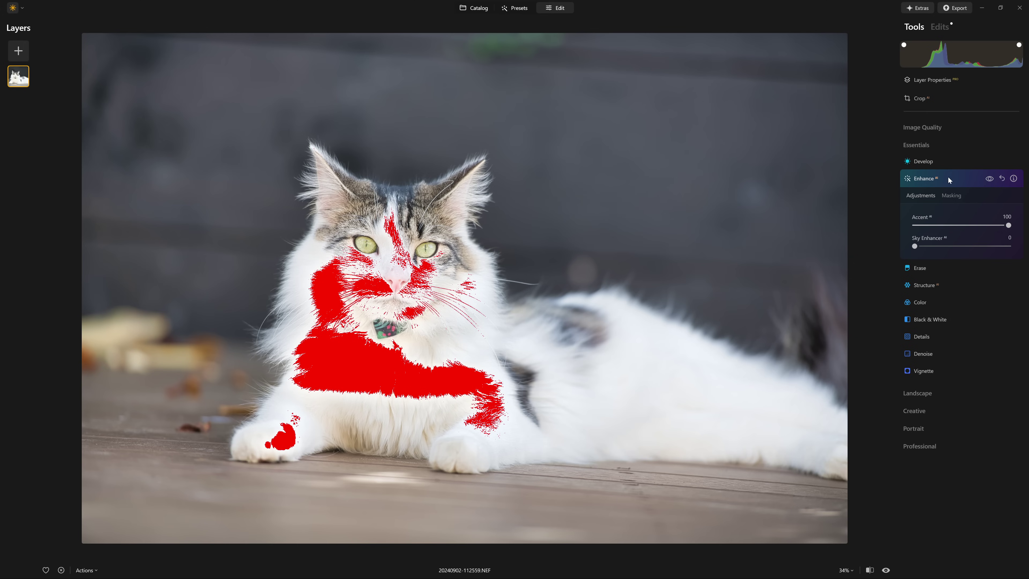
{"action": "left_click", "coordinate": [970, 180]}
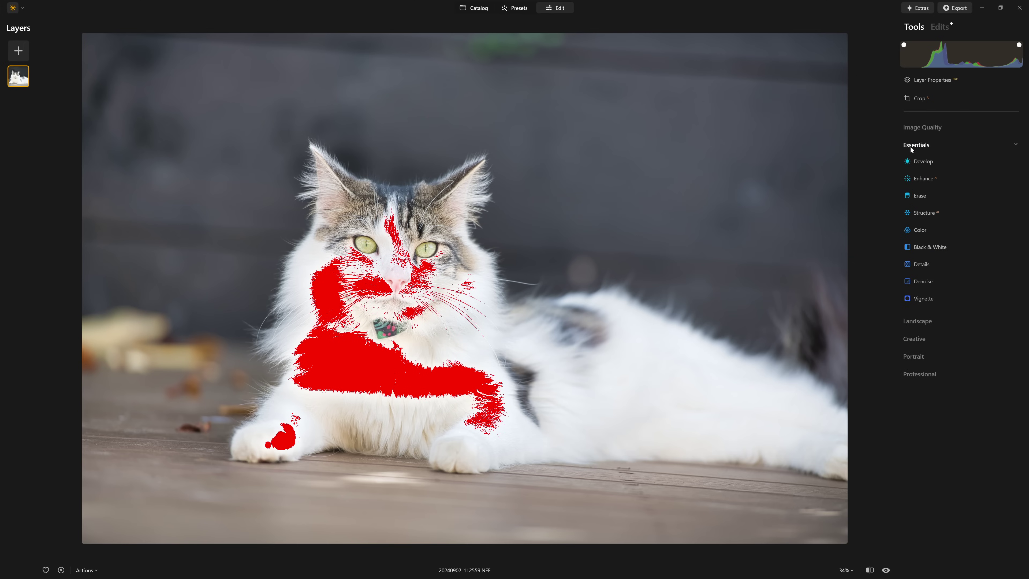
- Revisit Develop, then show the Edits list with Enhance, Develop and Noiseless
{"action": "left_click", "coordinate": [925, 162]}
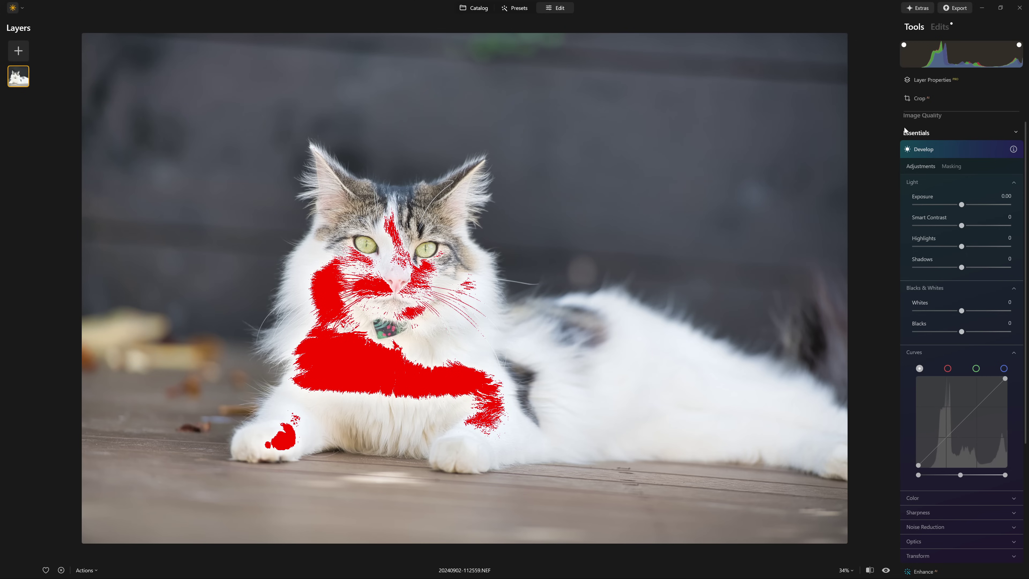
{"action": "left_click", "coordinate": [937, 150]}
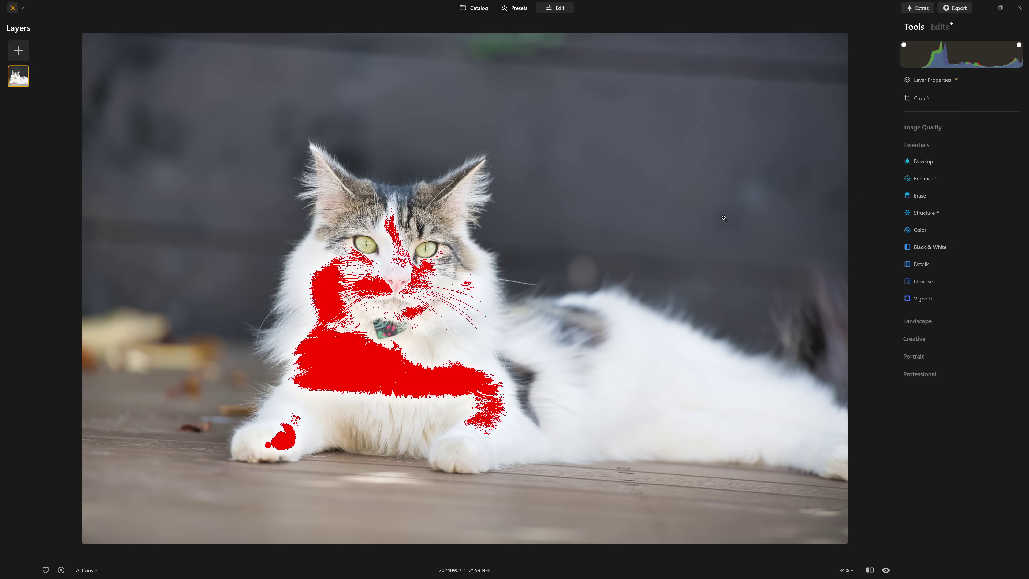
{"action": "left_click", "coordinate": [940, 27]}
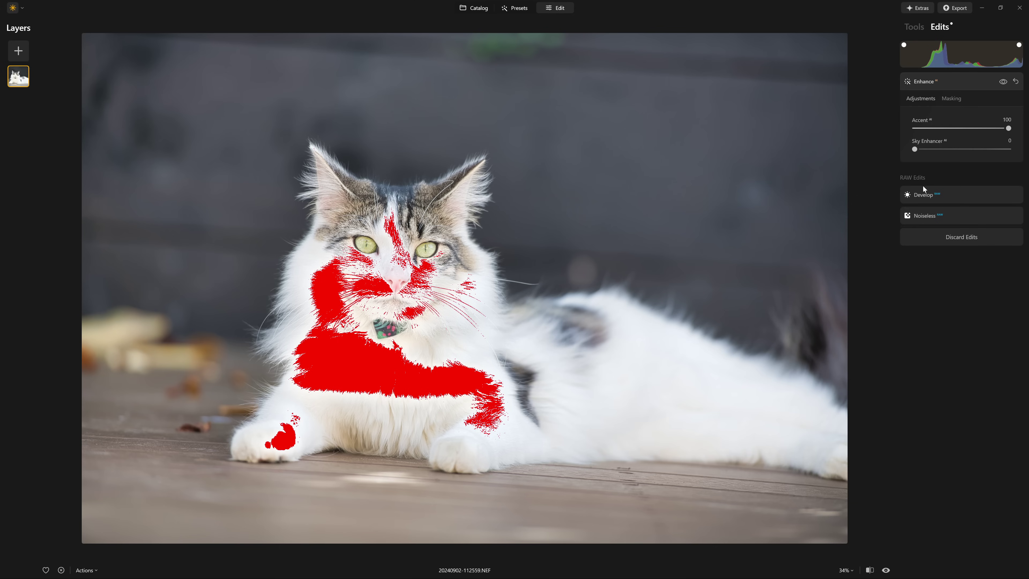
- Reset RAW Develop Exposure to 0.00 and pull Highlights down to -100
{"action": "left_click", "coordinate": [928, 196]}
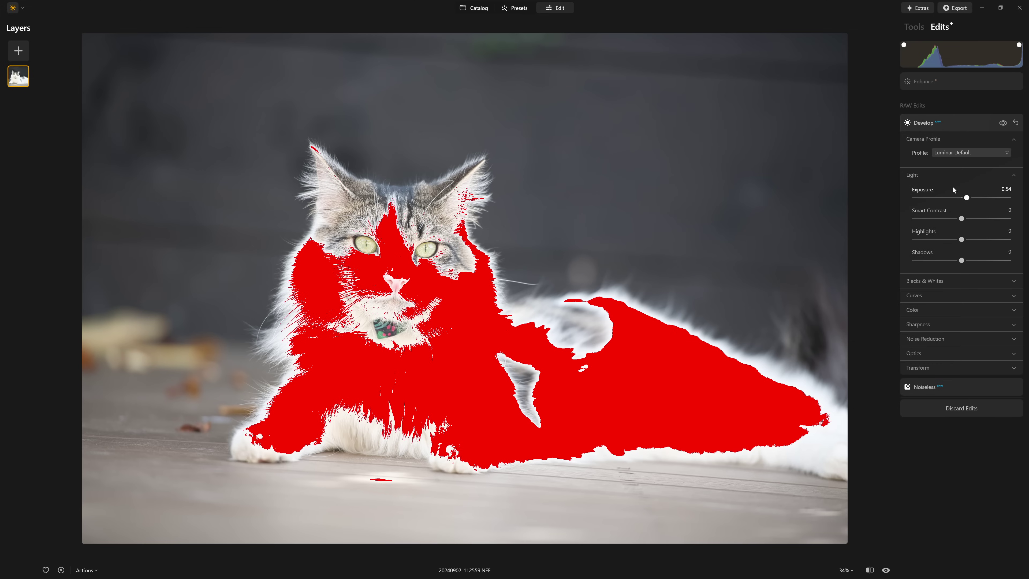
{"action": "double_click", "coordinate": [968, 198]}
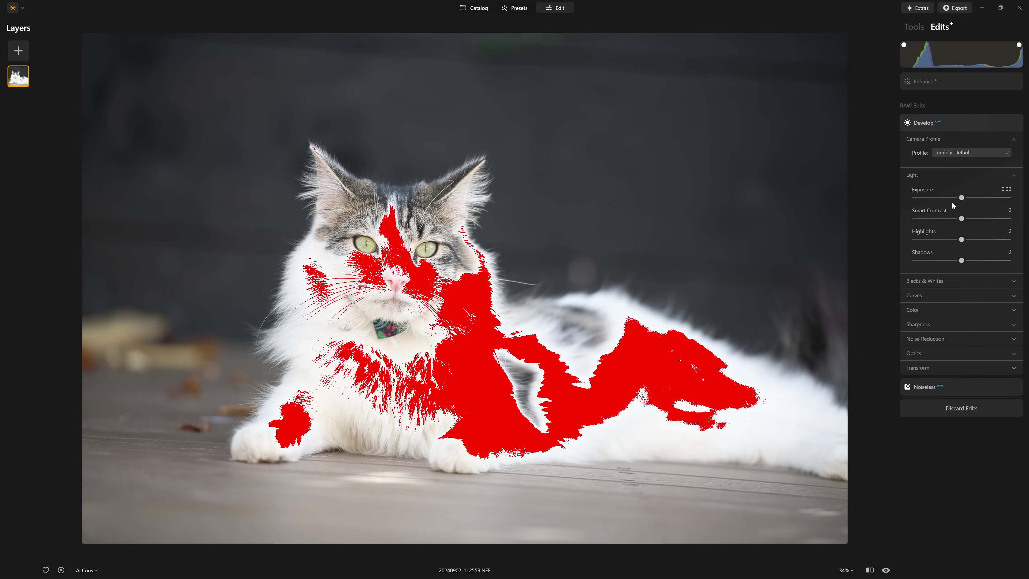
{"action": "left_click_drag", "start_coordinate": [963, 199], "coordinate": [950, 201]}
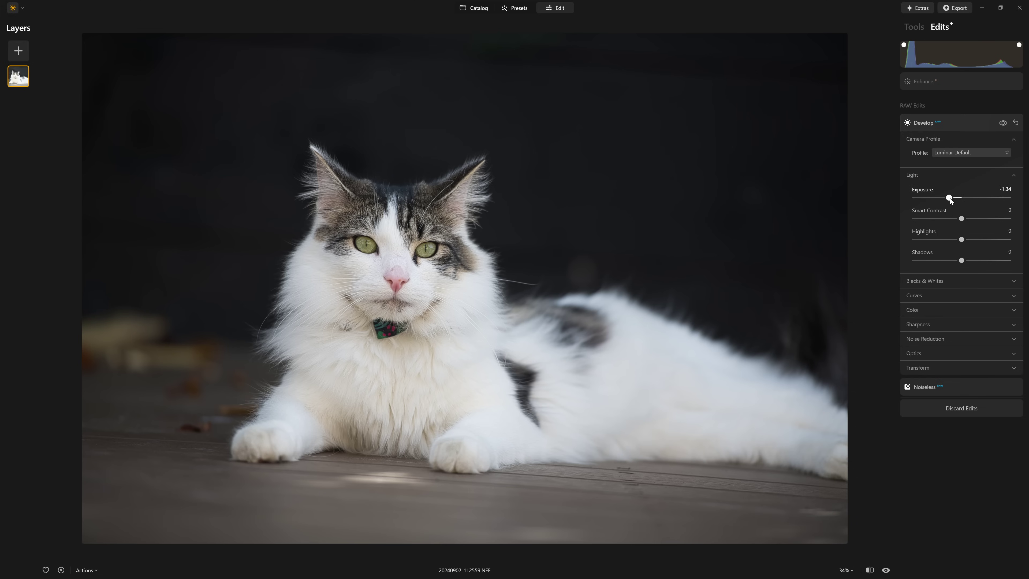
{"action": "left_click_drag", "start_coordinate": [951, 201], "coordinate": [946, 201]}
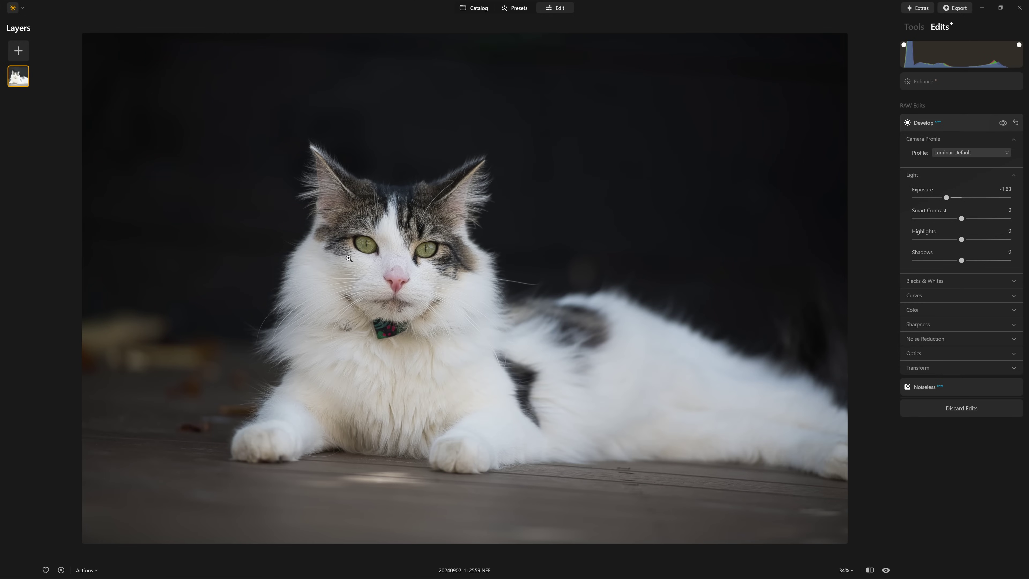
{"action": "double_click", "coordinate": [946, 197]}
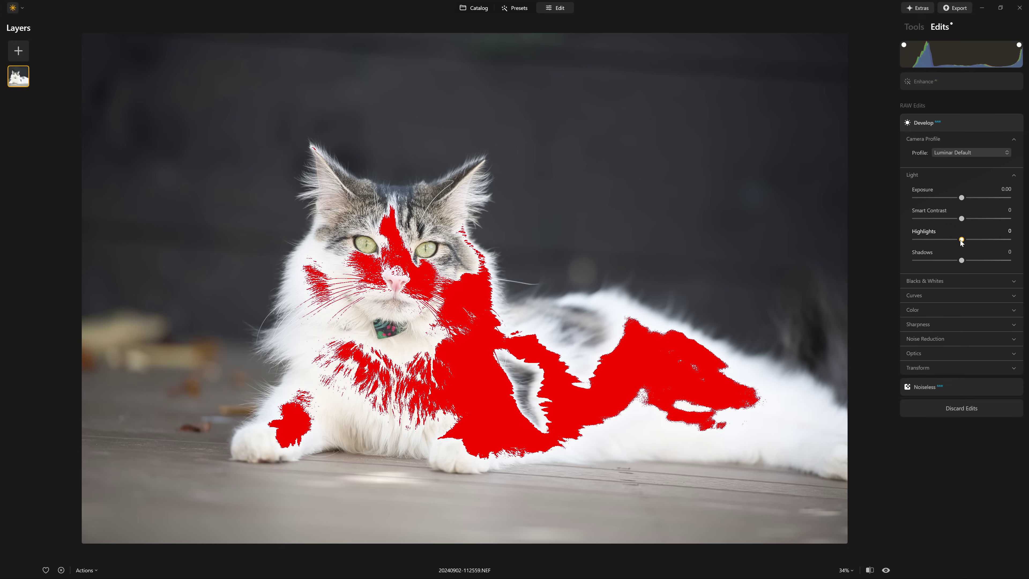
{"action": "left_click_drag", "start_coordinate": [962, 239], "coordinate": [914, 239]}
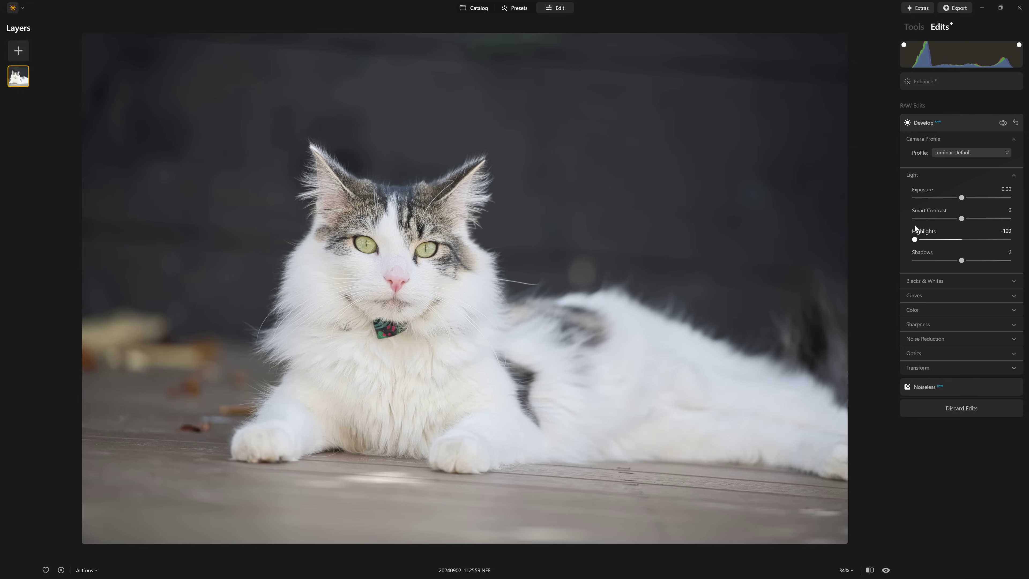
- Inspect the fur at 100%, then set Smart Contrast to 49 and Shadows to -13
{"action": "left_click", "coordinate": [423, 287]}
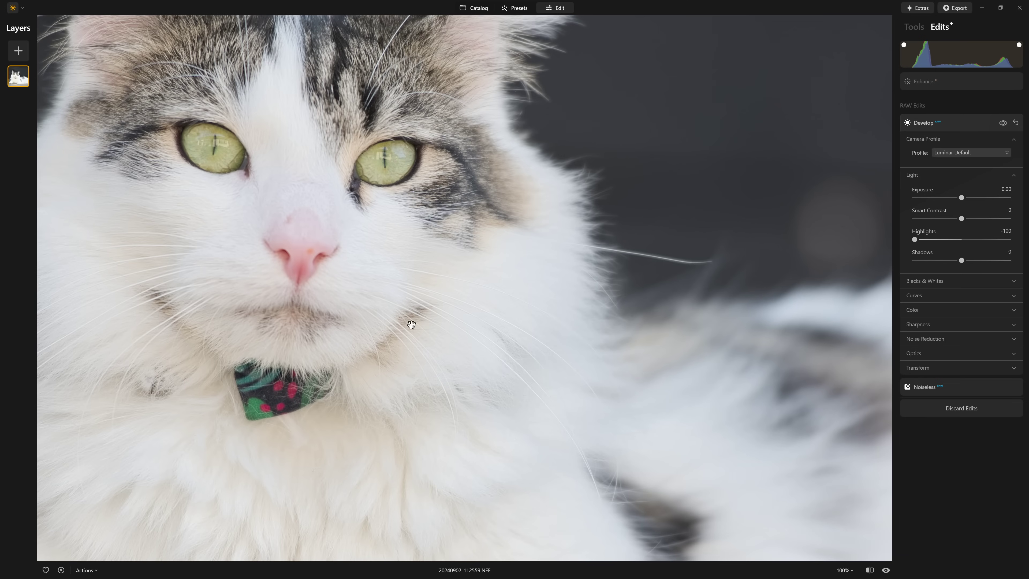
{"action": "left_click_drag", "start_coordinate": [669, 429], "coordinate": [455, 196]}
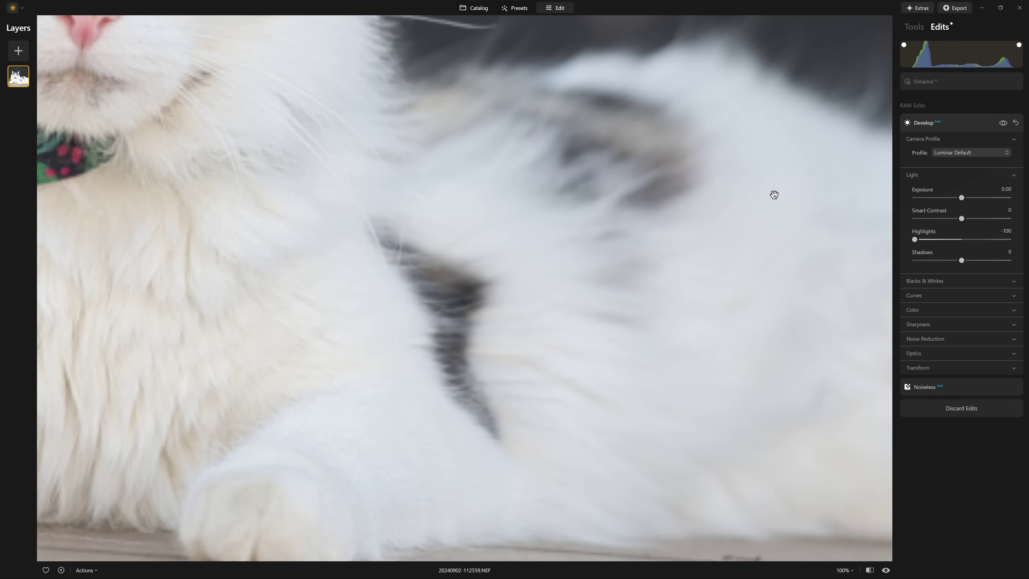
{"action": "left_click", "coordinate": [594, 249]}
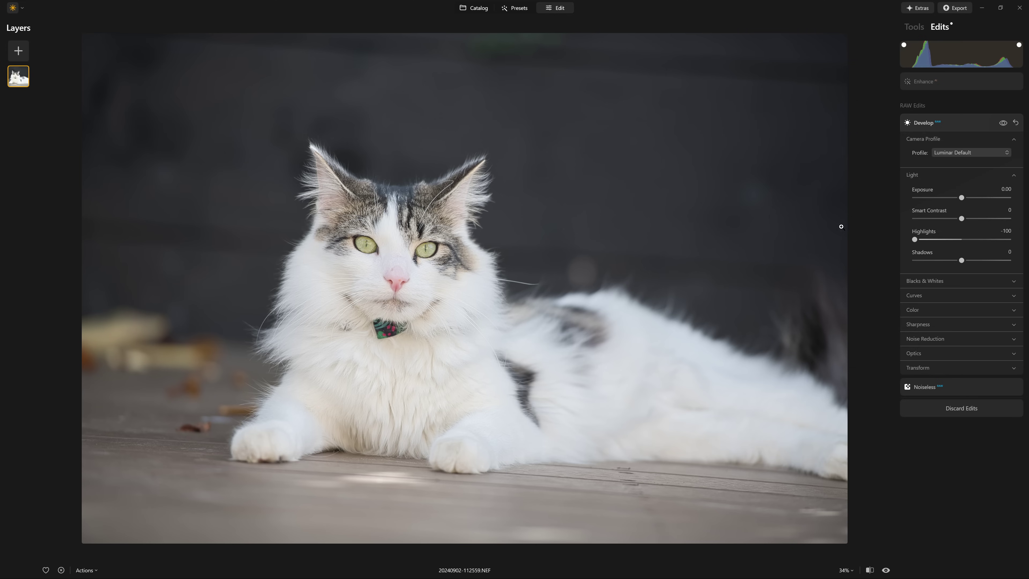
{"action": "left_click_drag", "start_coordinate": [964, 220], "coordinate": [985, 219]}
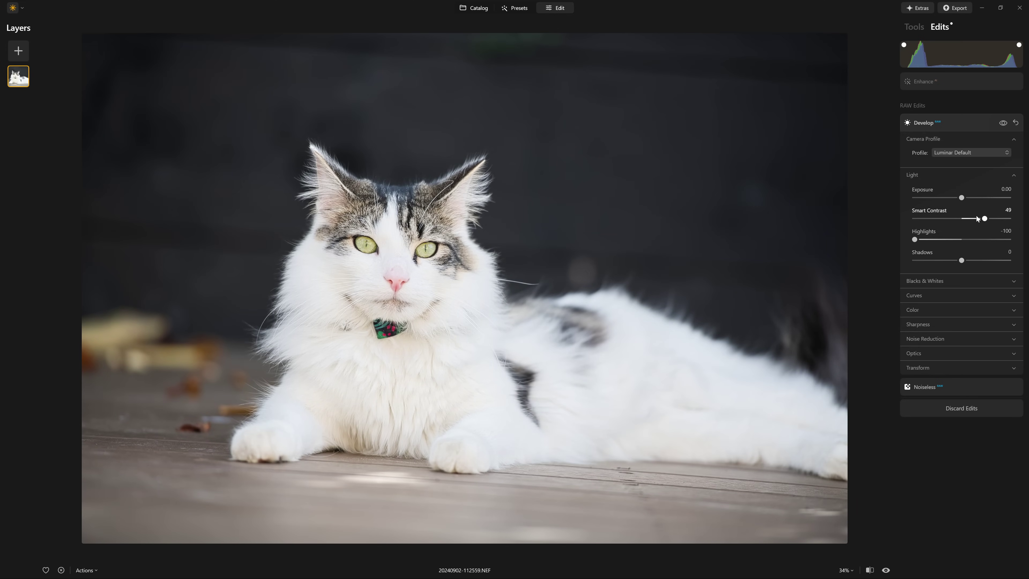
{"action": "left_click_drag", "start_coordinate": [967, 262], "coordinate": [955, 264]}
- Check the cat's face detail zoomed in, then fit the whole photo back in view
{"action": "left_click", "coordinate": [406, 278]}
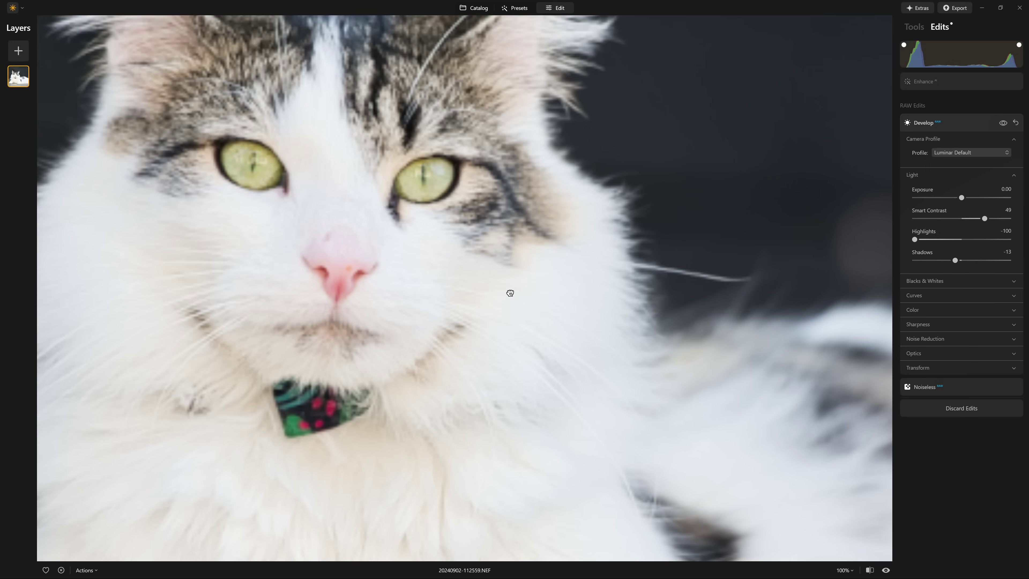
{"action": "left_click_drag", "start_coordinate": [510, 292], "coordinate": [669, 295]}
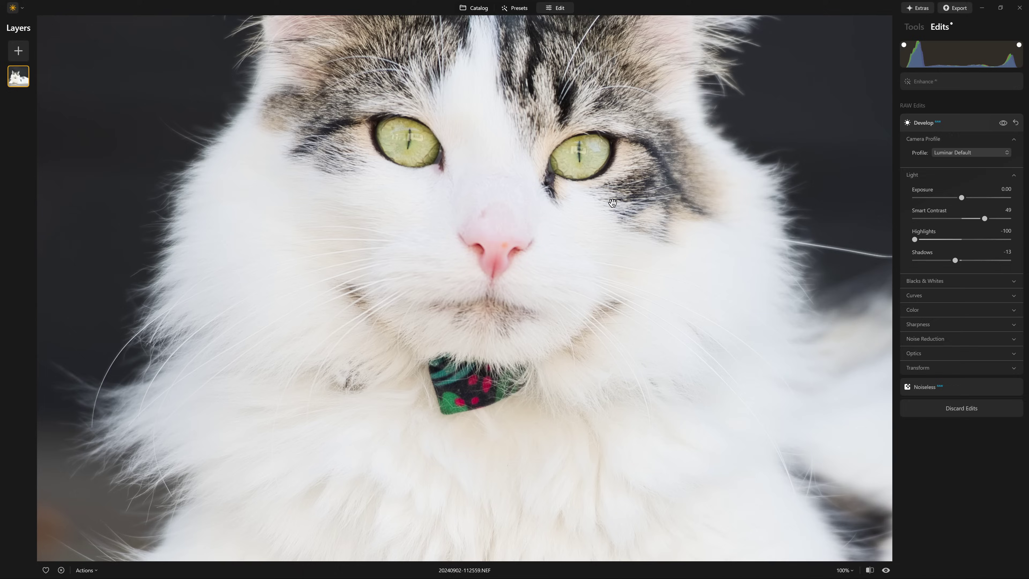
{"action": "left_click", "coordinate": [613, 203]}
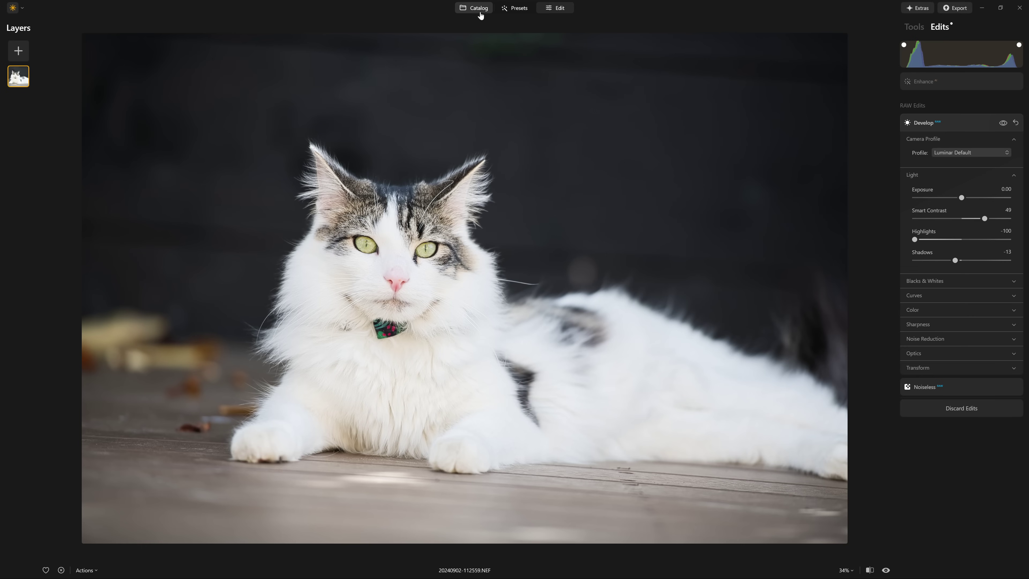
- Reveal the edited cat photo 20240902-112559.NEF in File Explorer from the Catalog
{"action": "left_click", "coordinate": [479, 10]}
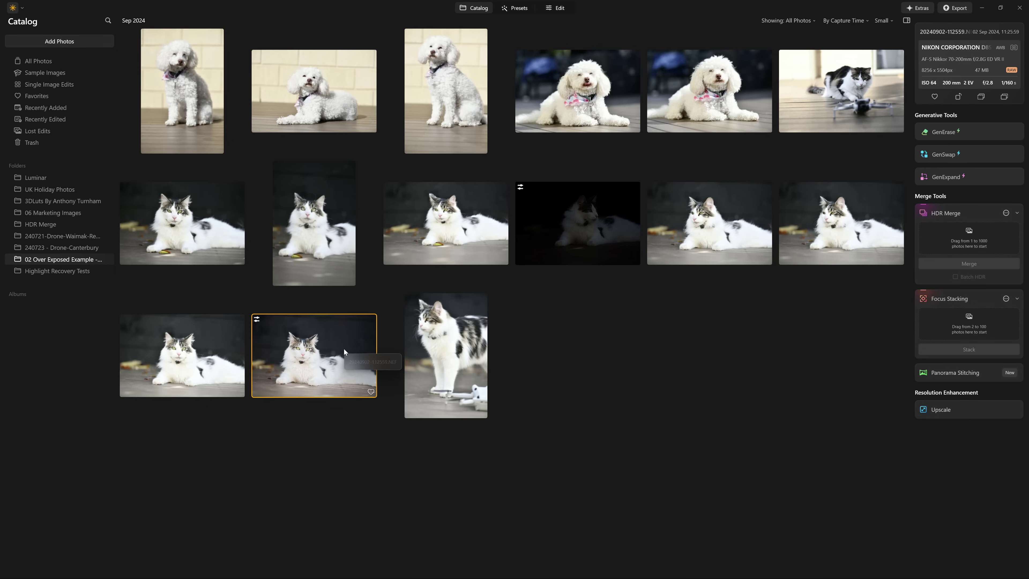
{"action": "left_click", "coordinate": [218, 362]}
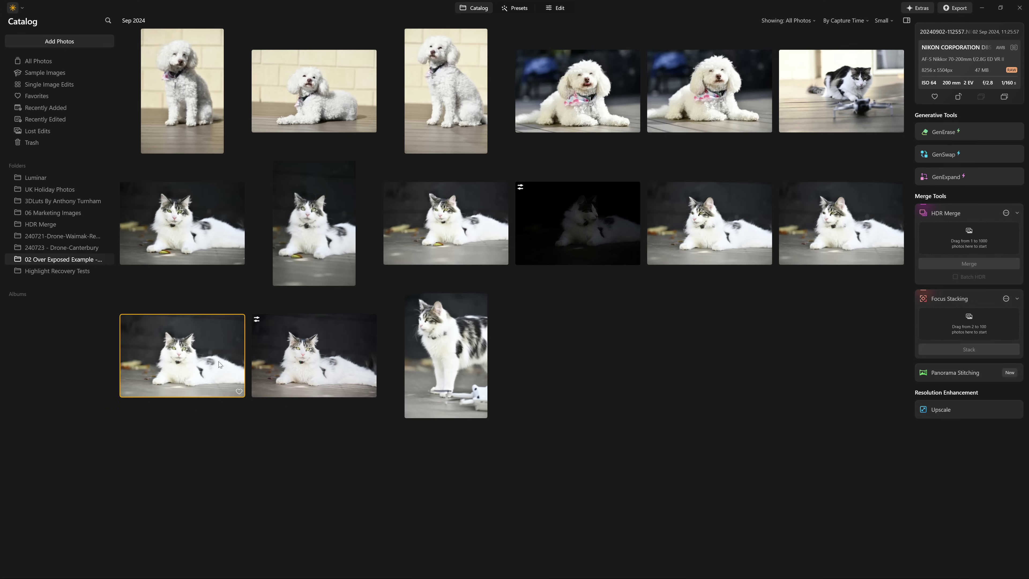
{"action": "left_click", "coordinate": [289, 362]}
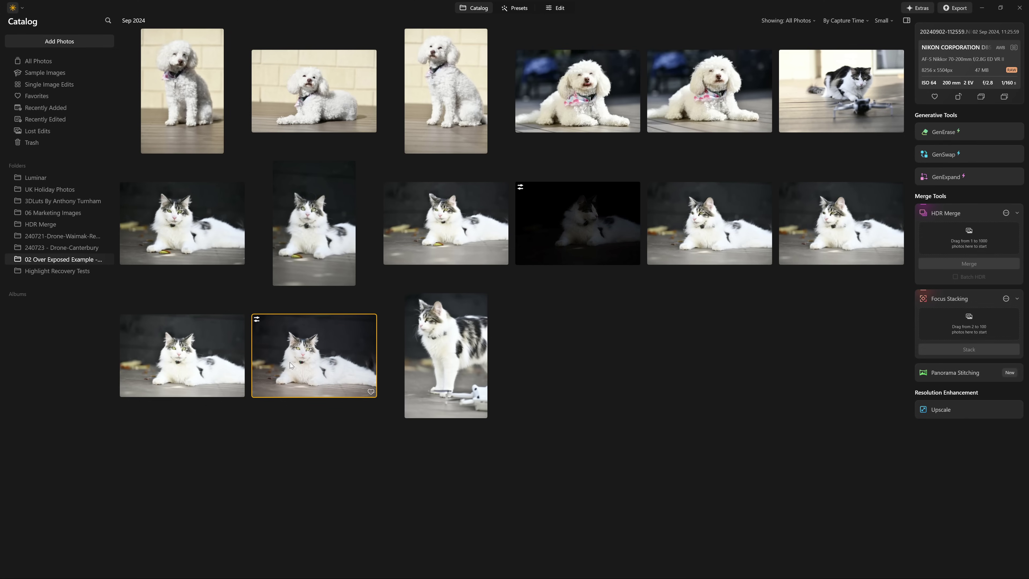
{"action": "right_click", "coordinate": [305, 356]}
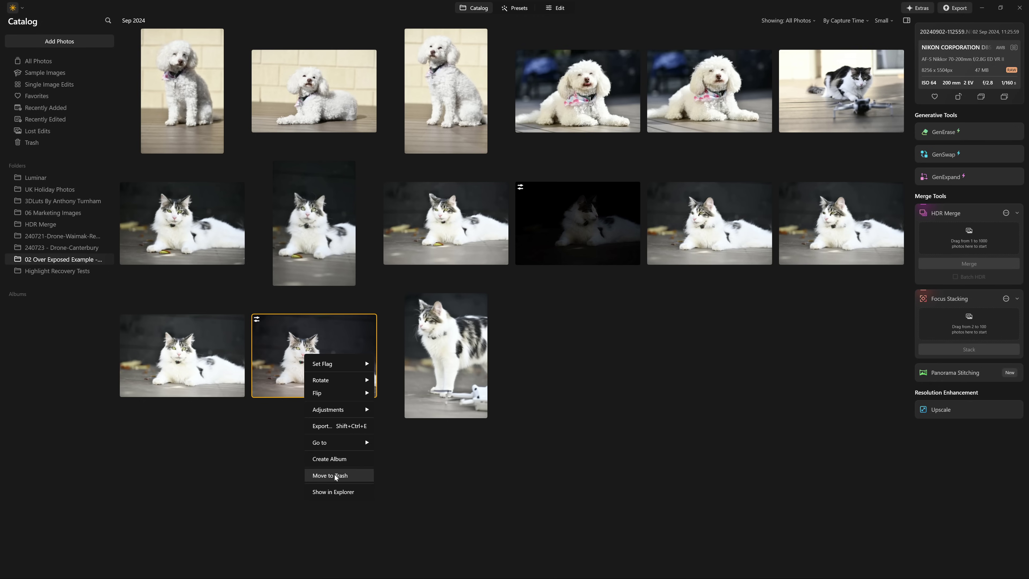
{"action": "left_click", "coordinate": [343, 491]}
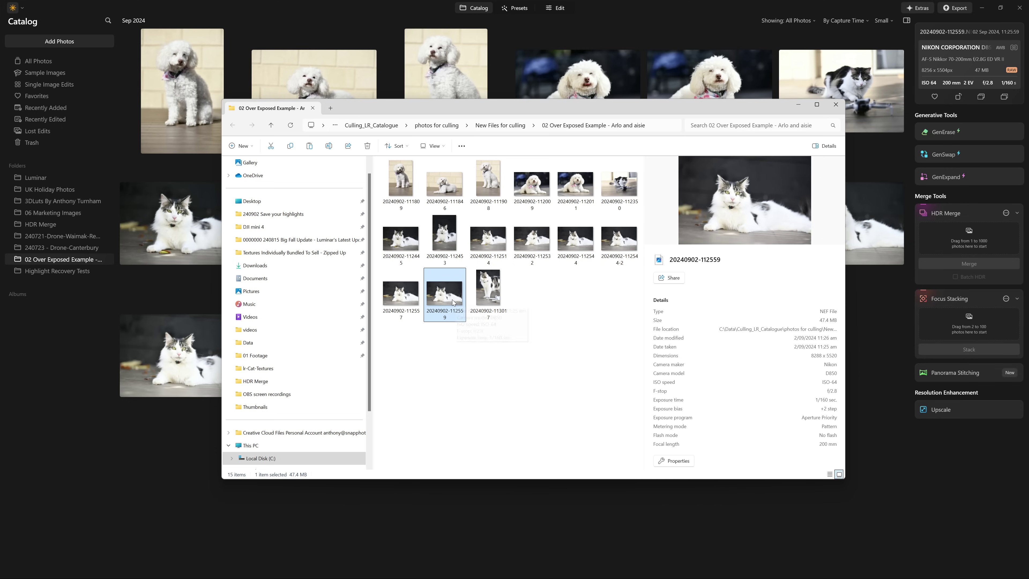
{"action": "key", "text": "ctrl+c"}
{"action": "key", "text": "ctrl+v"}
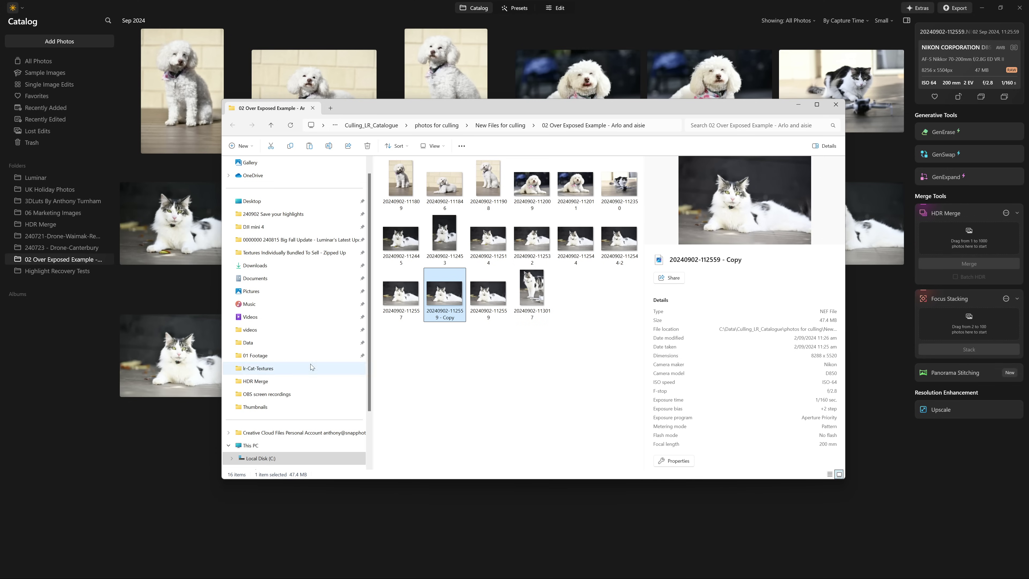
{"action": "left_click", "coordinate": [152, 445]}
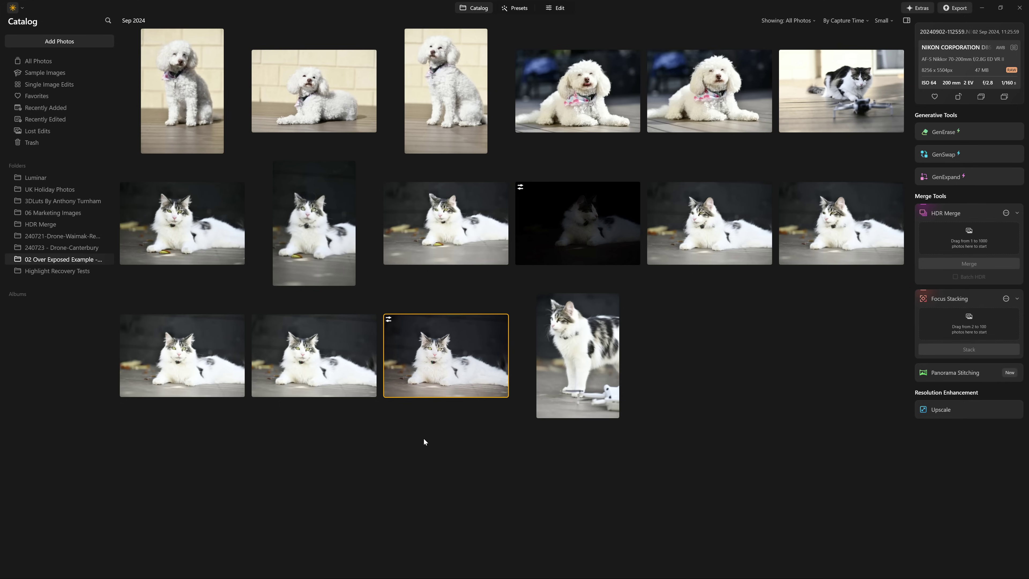
- Load the duplicate, unedited cat photo into HDR Merge and merge it
{"action": "left_click", "coordinate": [359, 369]}
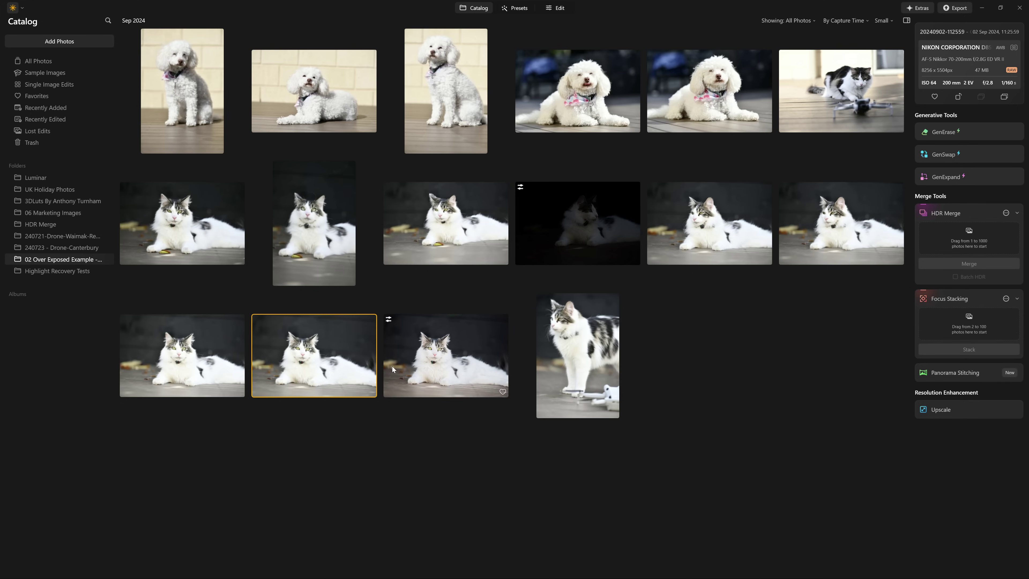
{"action": "left_click", "coordinate": [410, 365]}
{"action": "left_click", "coordinate": [333, 356]}
{"action": "left_click_drag", "start_coordinate": [328, 346], "coordinate": [961, 236]}
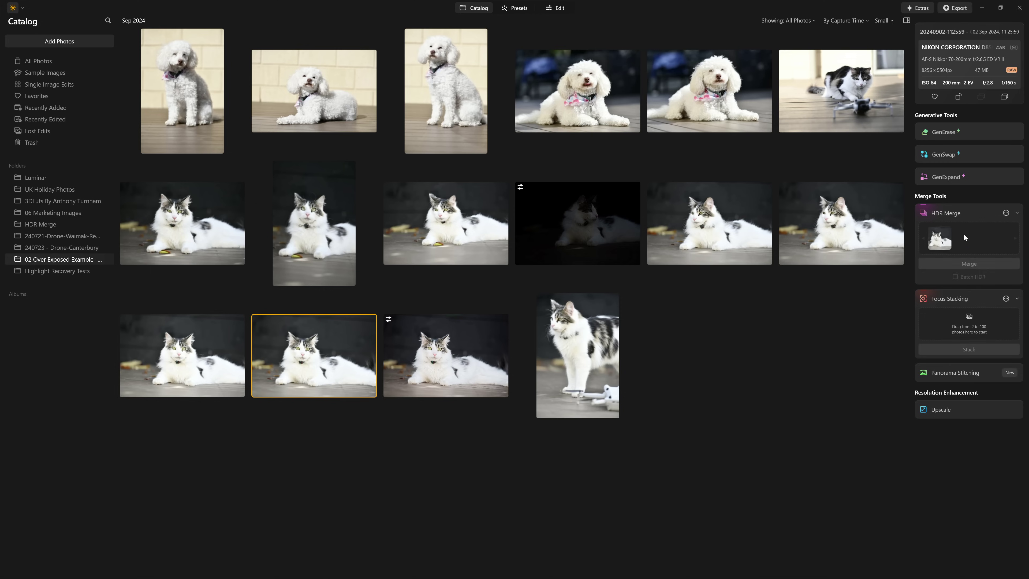
{"action": "left_click", "coordinate": [950, 262]}
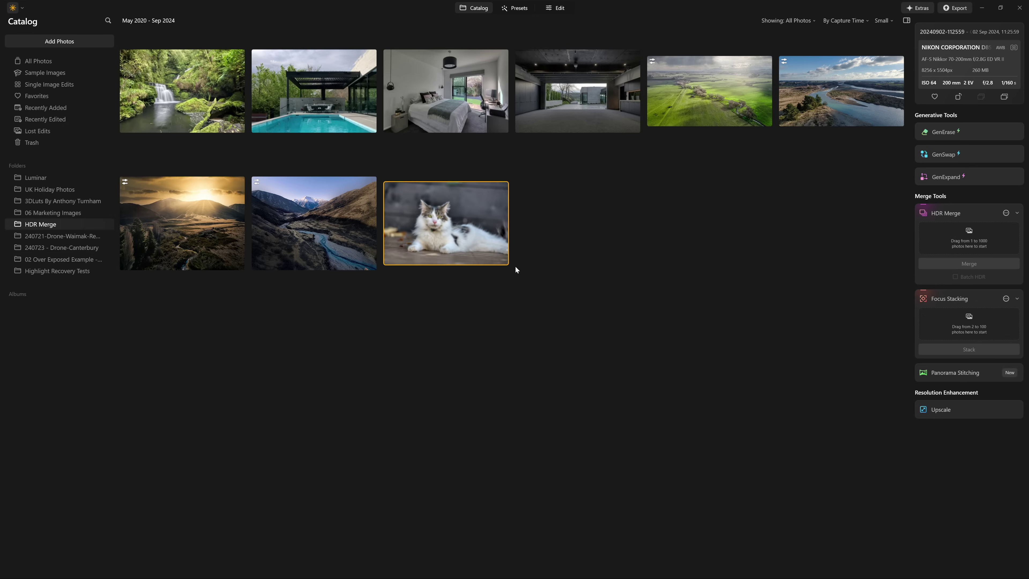
{"action": "double_click", "coordinate": [481, 221]}
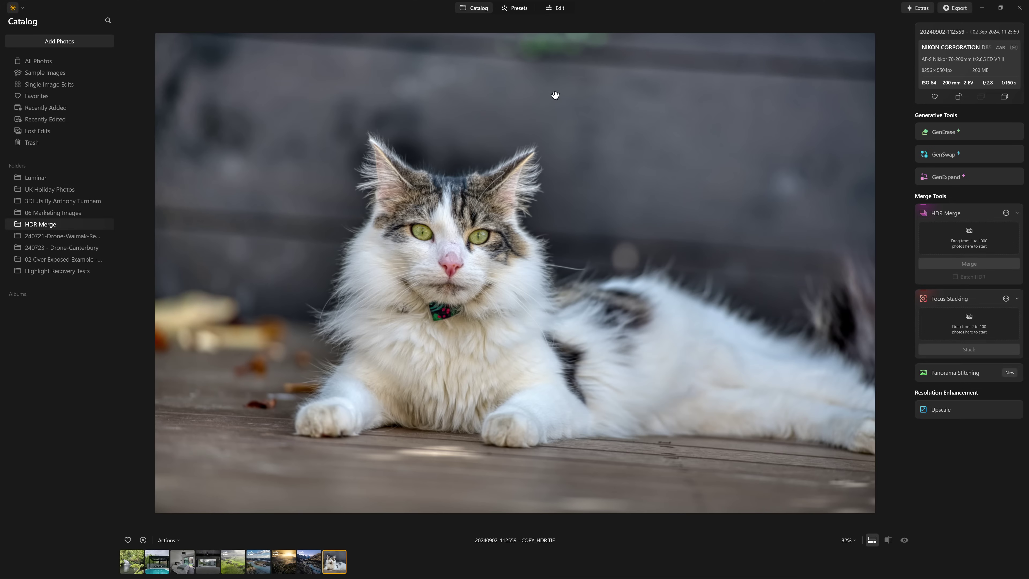
{"action": "scroll", "coordinate": [446, 268], "scroll_direction": "up", "scroll_amount": 2}
{"action": "scroll", "coordinate": [447, 266], "scroll_direction": "up", "scroll_amount": 5}
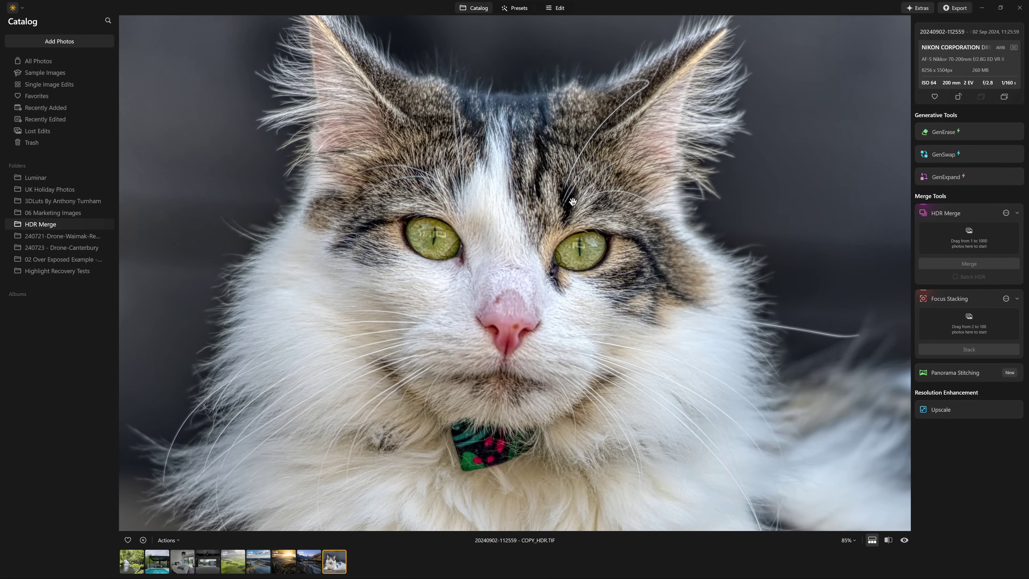
{"action": "scroll", "coordinate": [617, 325], "scroll_direction": "down", "scroll_amount": 3}
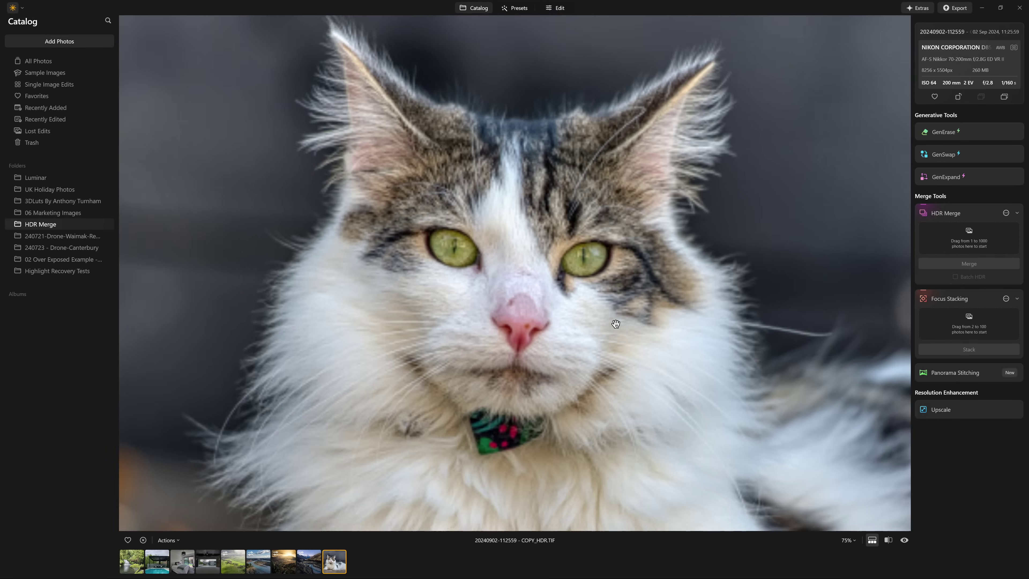
{"action": "scroll", "coordinate": [575, 314], "scroll_direction": "down", "scroll_amount": 1}
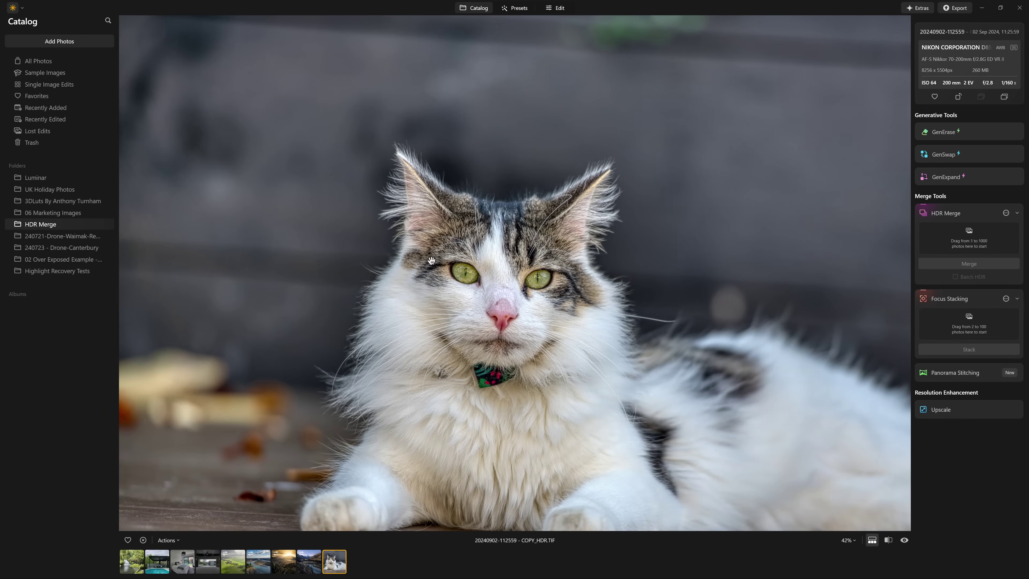
{"action": "scroll", "coordinate": [491, 241], "scroll_direction": "down", "scroll_amount": 1}
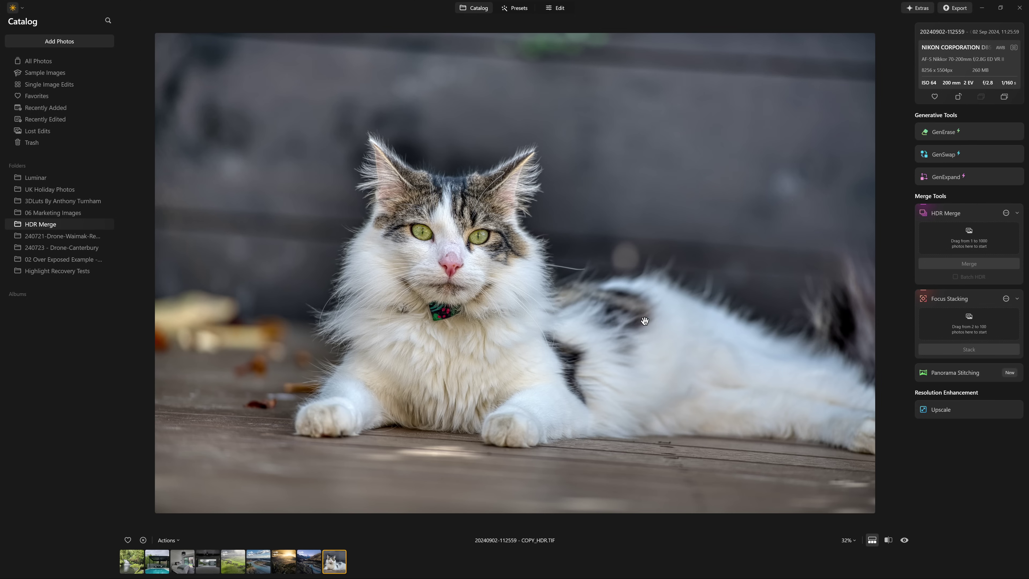
{"action": "scroll", "coordinate": [483, 375], "scroll_direction": "up", "scroll_amount": 5}
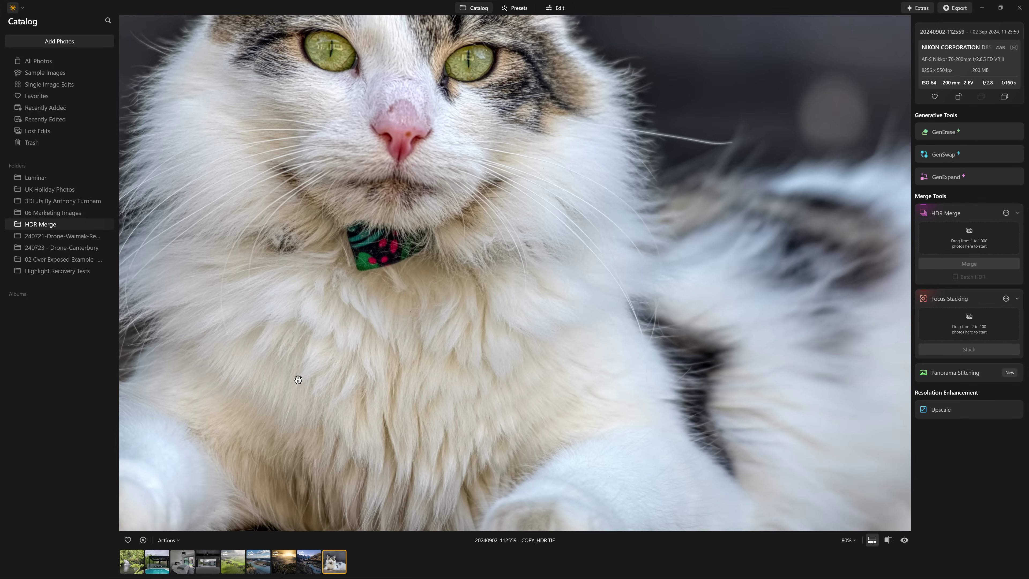
{"action": "left_click_drag", "start_coordinate": [423, 345], "coordinate": [537, 245]}
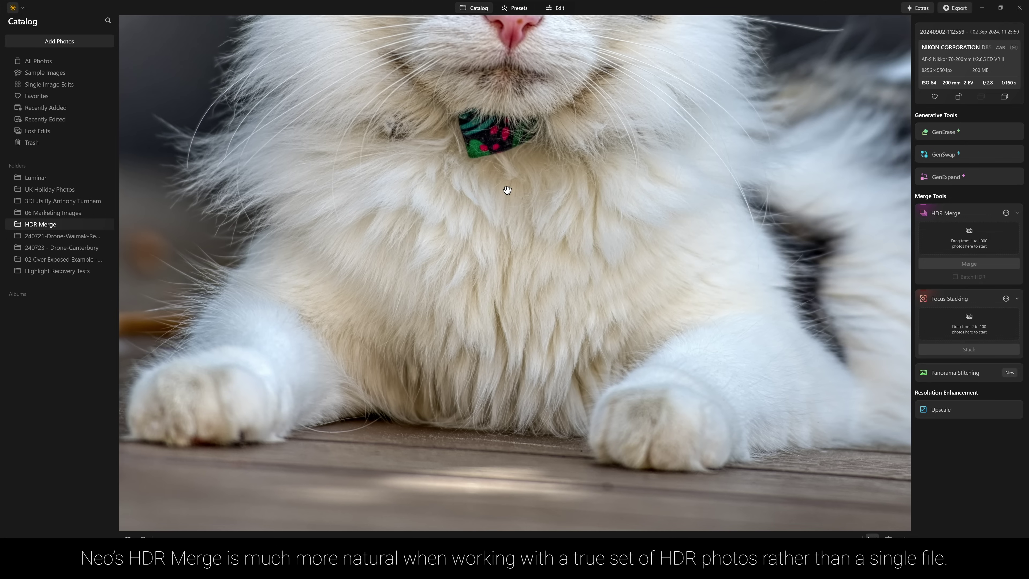
- Move the HDR cat image into the Over Exposed Example folder and open that folder
{"action": "left_click", "coordinate": [475, 11]}
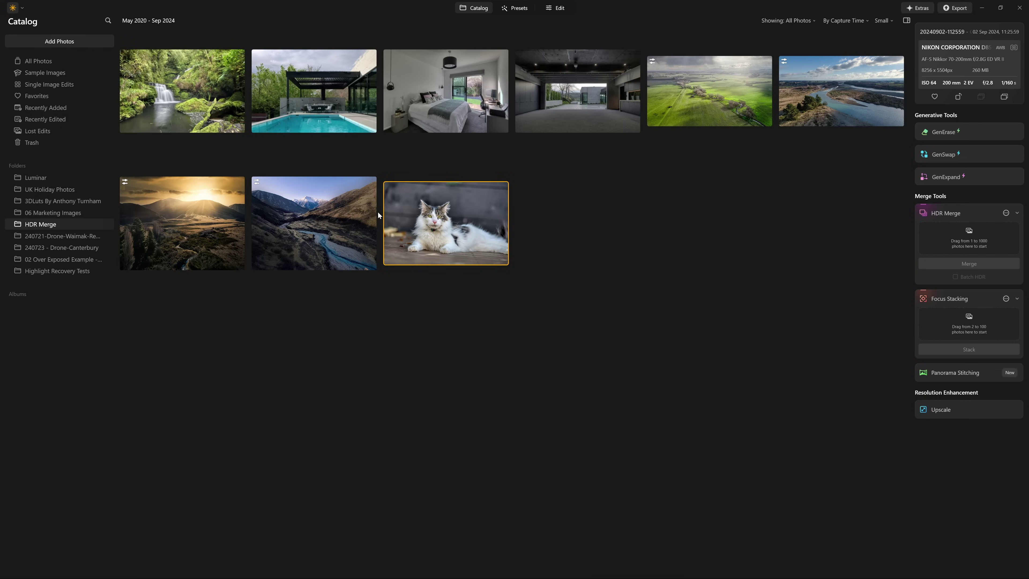
{"action": "left_click_drag", "start_coordinate": [441, 232], "coordinate": [50, 250]}
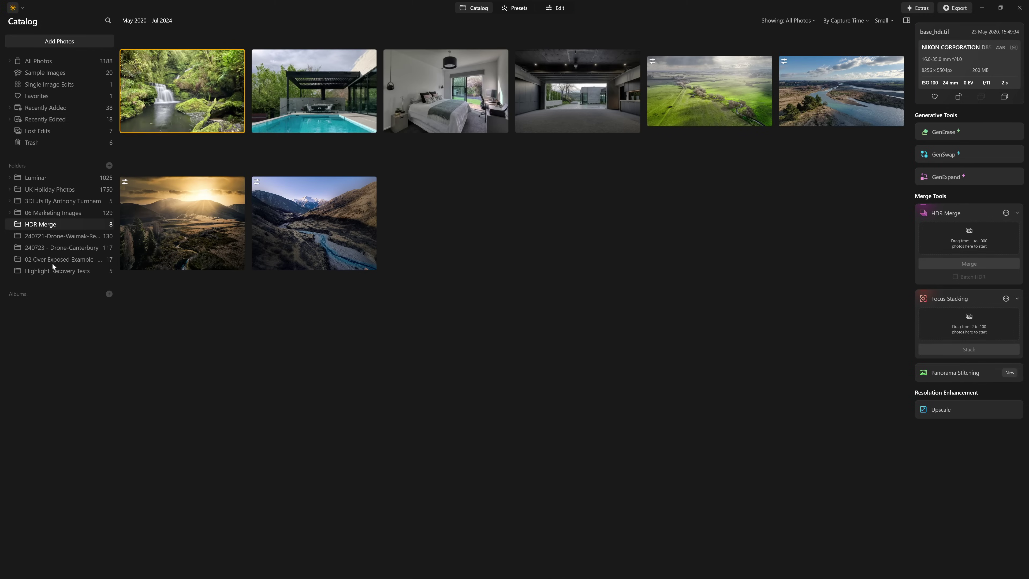
{"action": "left_click", "coordinate": [54, 260]}
{"action": "left_click", "coordinate": [406, 356]}
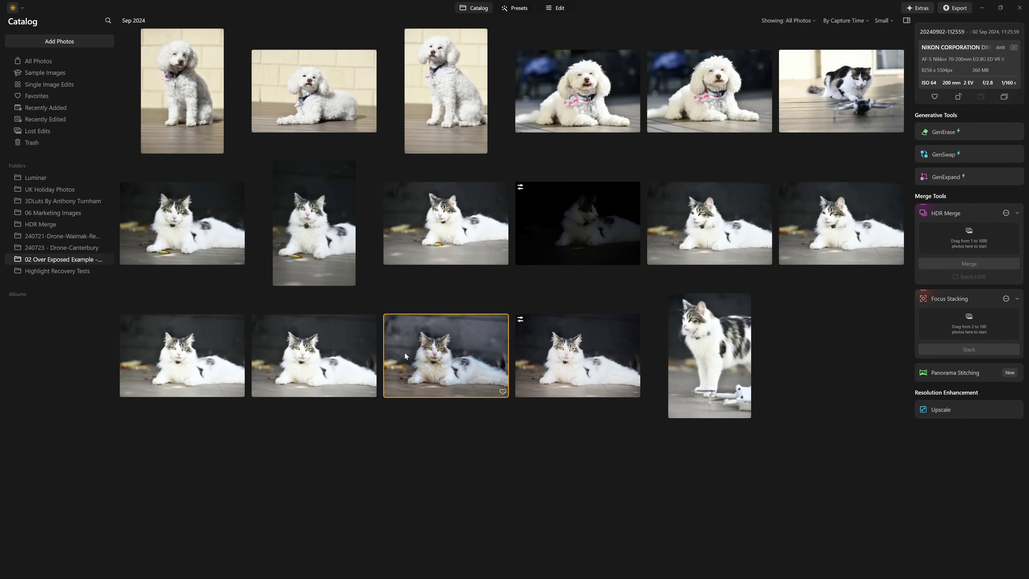
{"action": "left_click", "coordinate": [324, 356]}
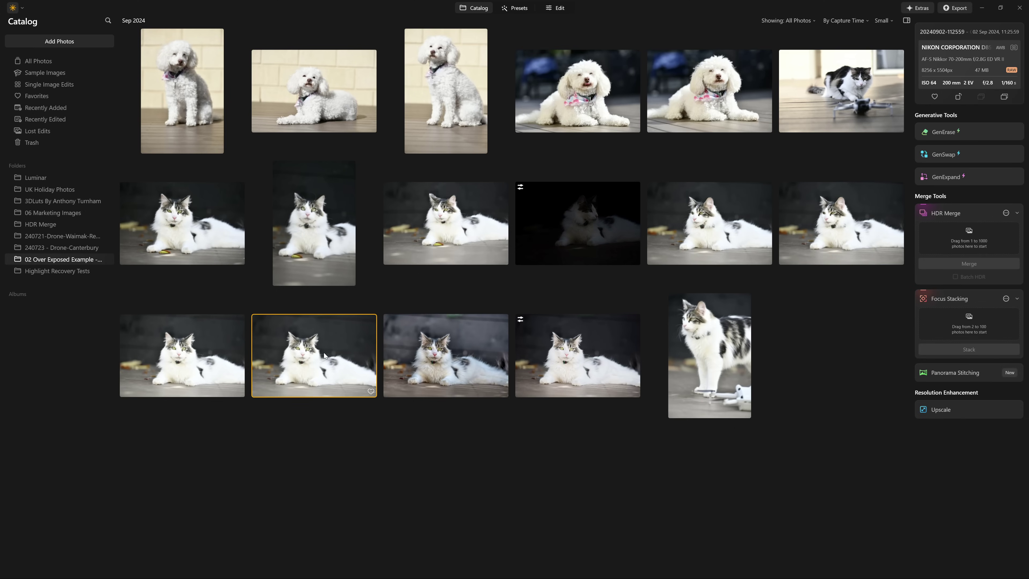
{"action": "double_click", "coordinate": [334, 356]}
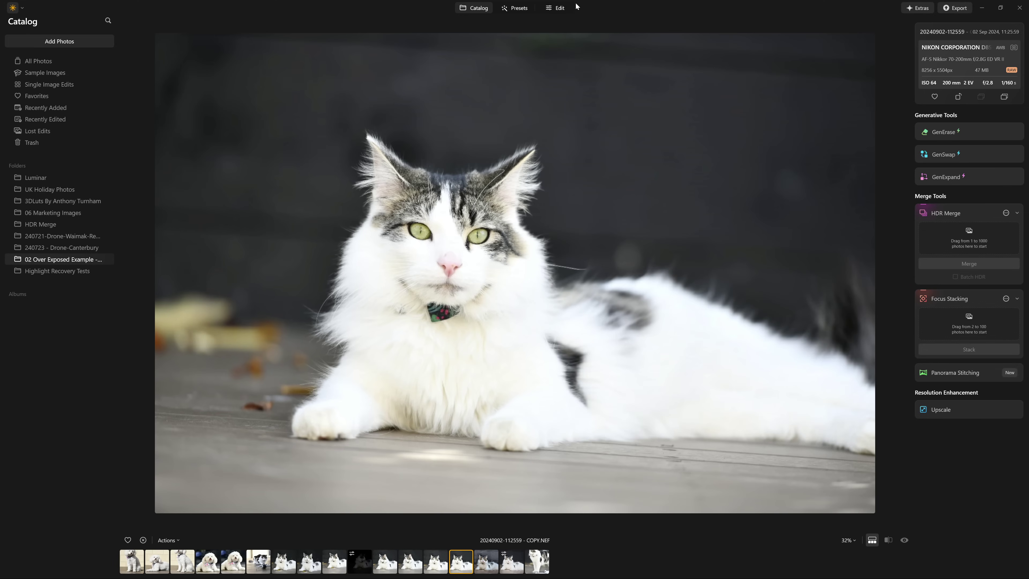
{"action": "left_click", "coordinate": [559, 8]}
{"action": "left_click_drag", "start_coordinate": [961, 214], "coordinate": [912, 255]}
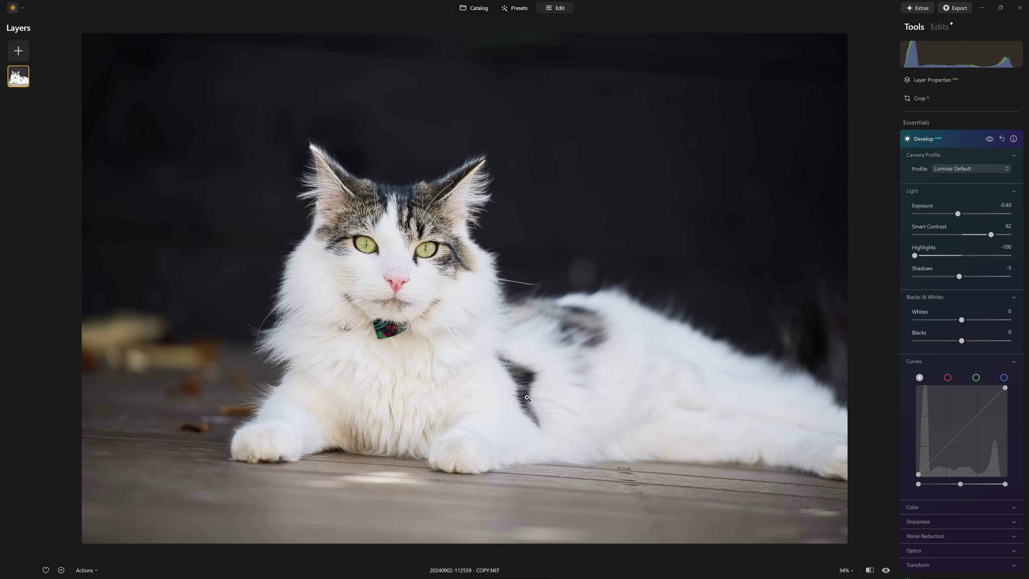
- Reset Highlights, then set Highlights -57, Shadows -24 and Blacks -48
{"action": "double_click", "coordinate": [916, 256]}
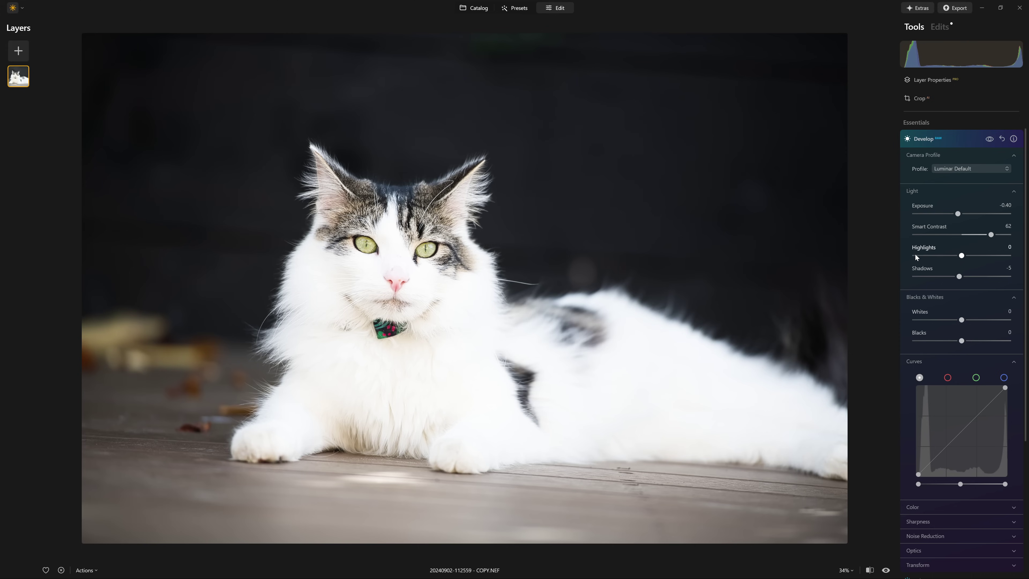
{"action": "left_click_drag", "start_coordinate": [957, 256], "coordinate": [953, 278]}
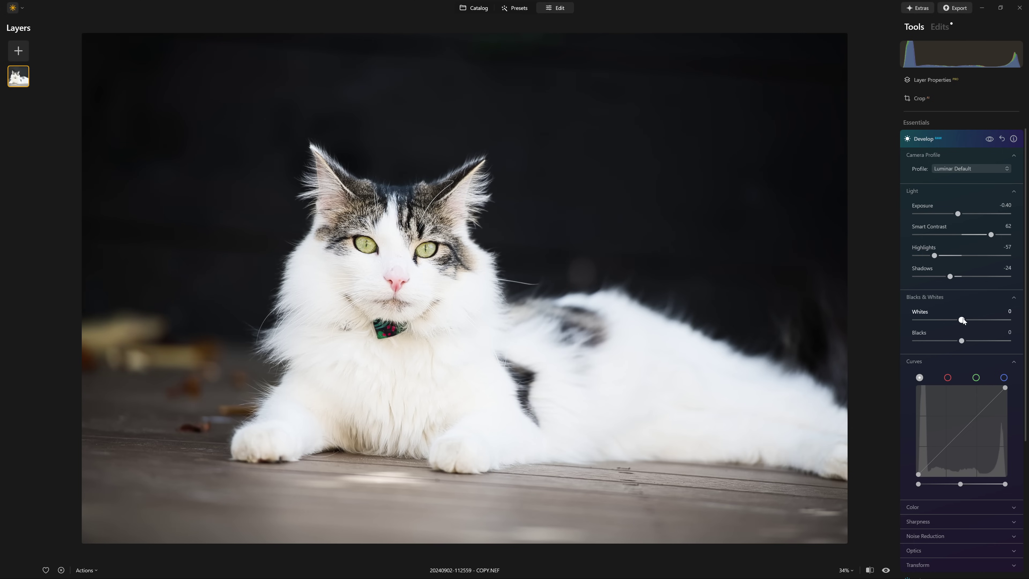
{"action": "left_click_drag", "start_coordinate": [961, 341], "coordinate": [948, 342]}
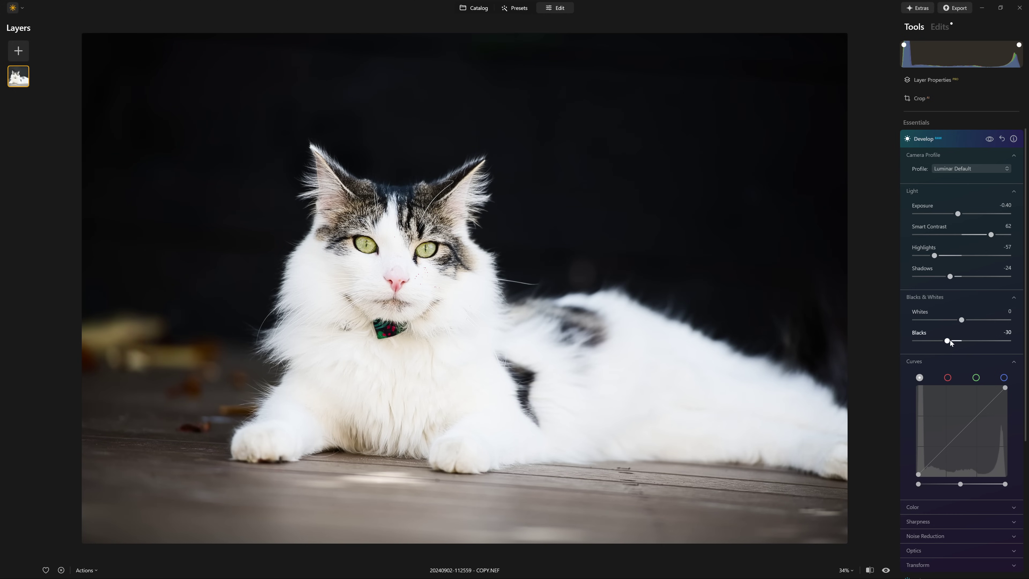
{"action": "left_click_drag", "start_coordinate": [949, 341], "coordinate": [941, 342]}
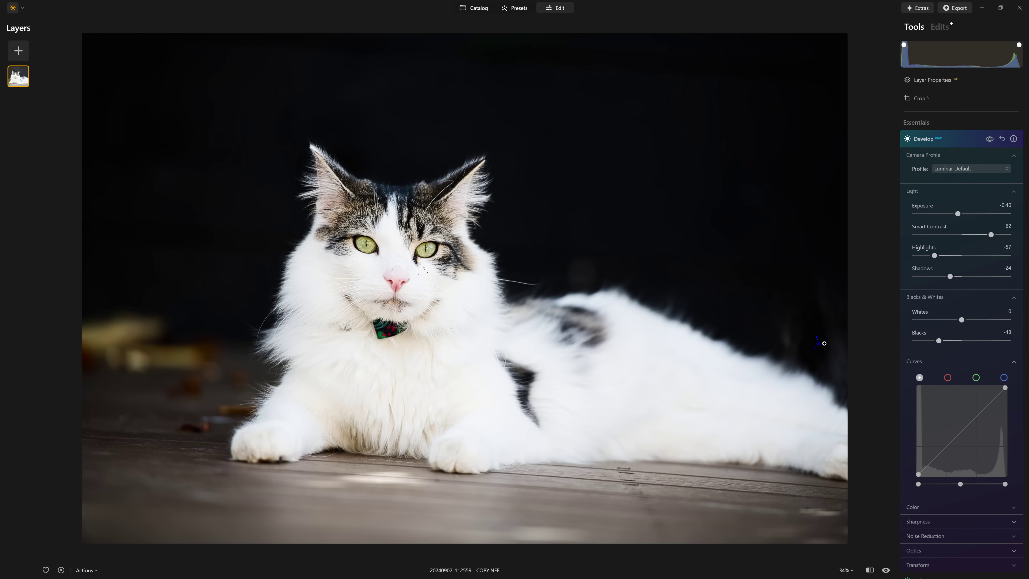
- Zoom in to 100% and 222% to check the white fur for clipping, then fit the photo
{"action": "left_click", "coordinate": [824, 343]}
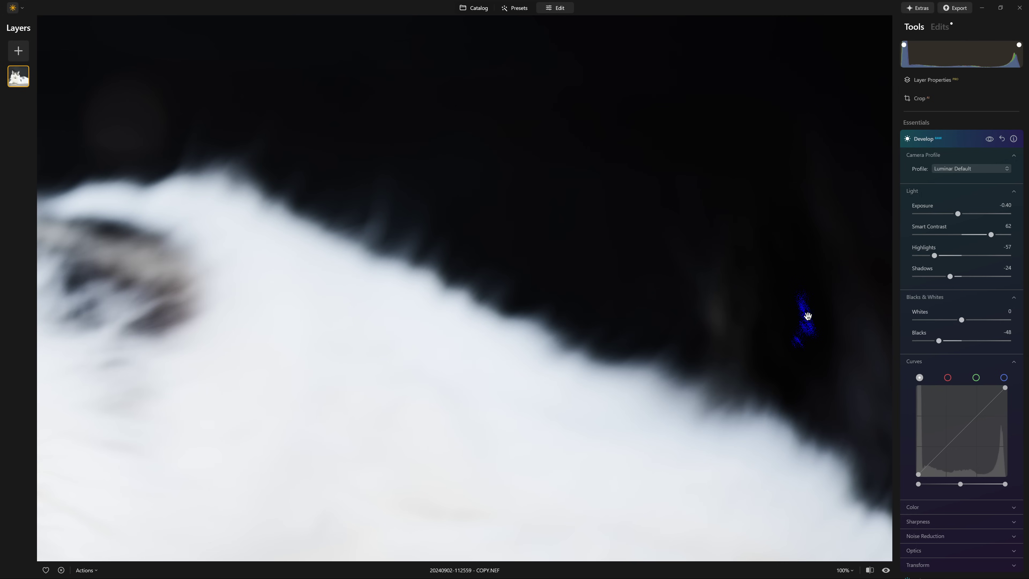
{"action": "left_click", "coordinate": [813, 316]}
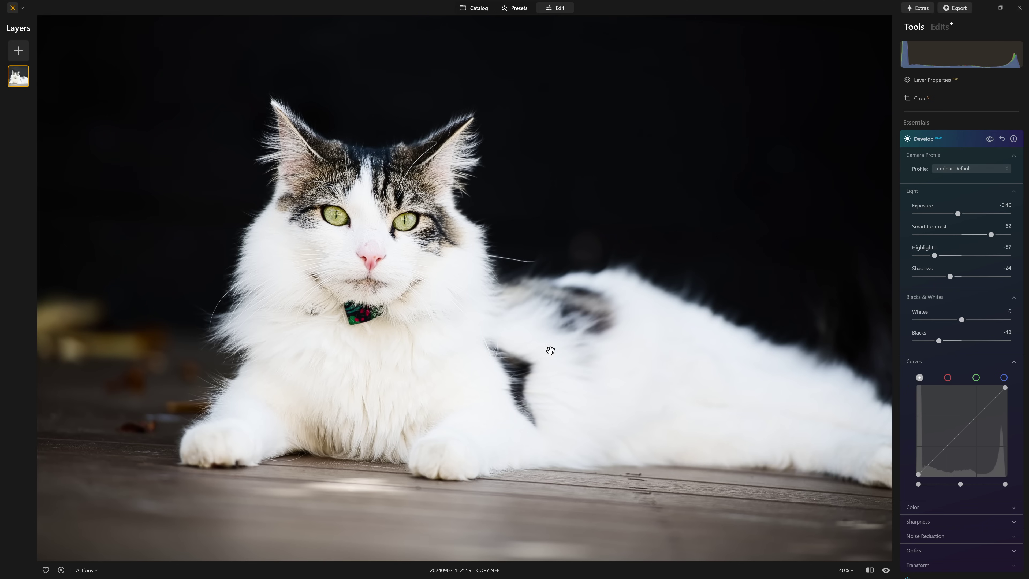
{"action": "scroll", "coordinate": [664, 358], "scroll_direction": "up", "scroll_amount": 3}
{"action": "left_click_drag", "start_coordinate": [792, 369], "coordinate": [618, 306]}
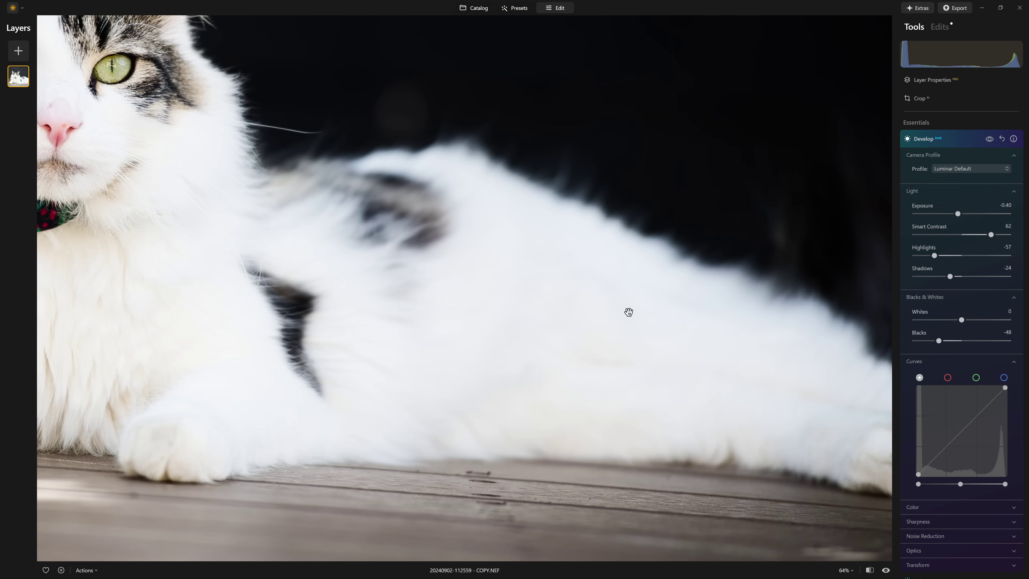
{"action": "scroll", "coordinate": [630, 315], "scroll_direction": "up", "scroll_amount": 2}
{"action": "scroll", "coordinate": [632, 316], "scroll_direction": "up", "scroll_amount": 5}
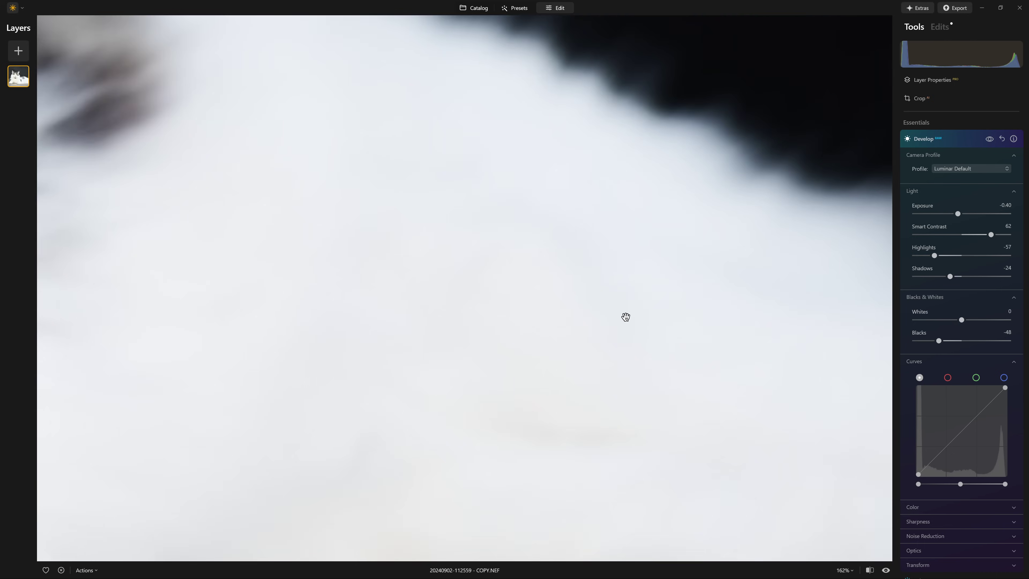
{"action": "left_click_drag", "start_coordinate": [624, 315], "coordinate": [655, 255]}
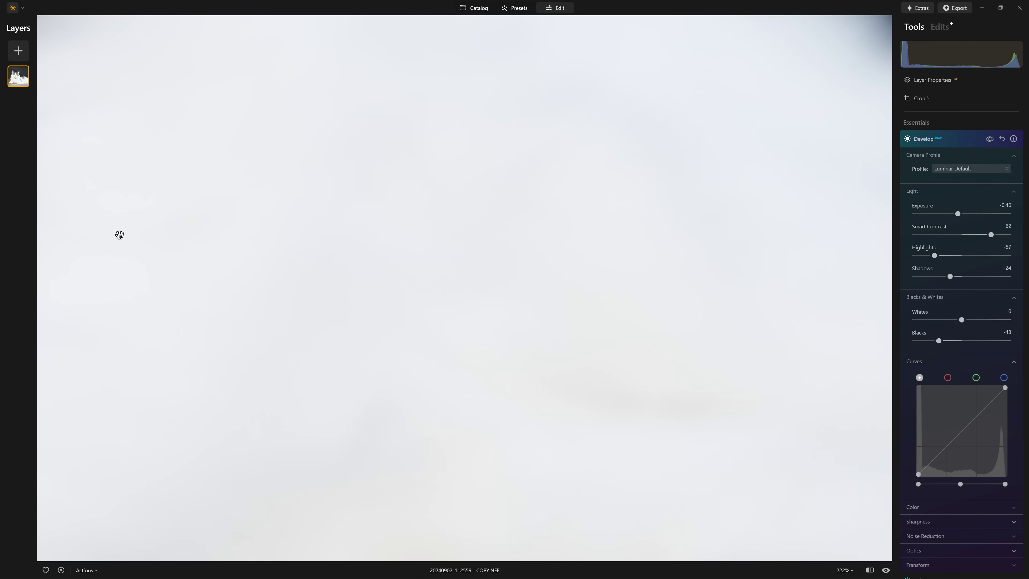
{"action": "left_click", "coordinate": [615, 365]}
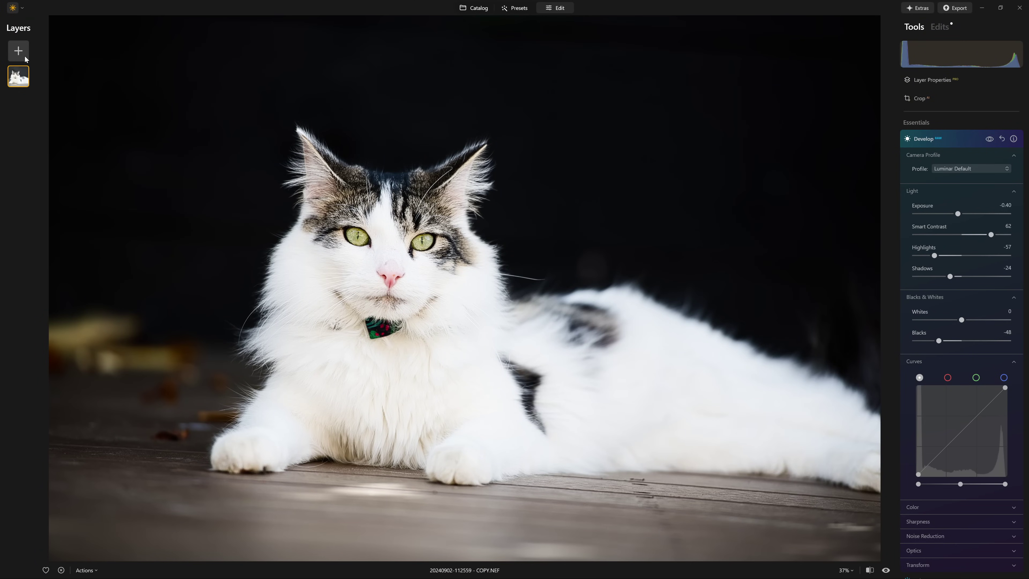
- Add the HDR hybrid_hdr image from My Images as a new layer over the cat photo
{"action": "left_click", "coordinate": [18, 50]}
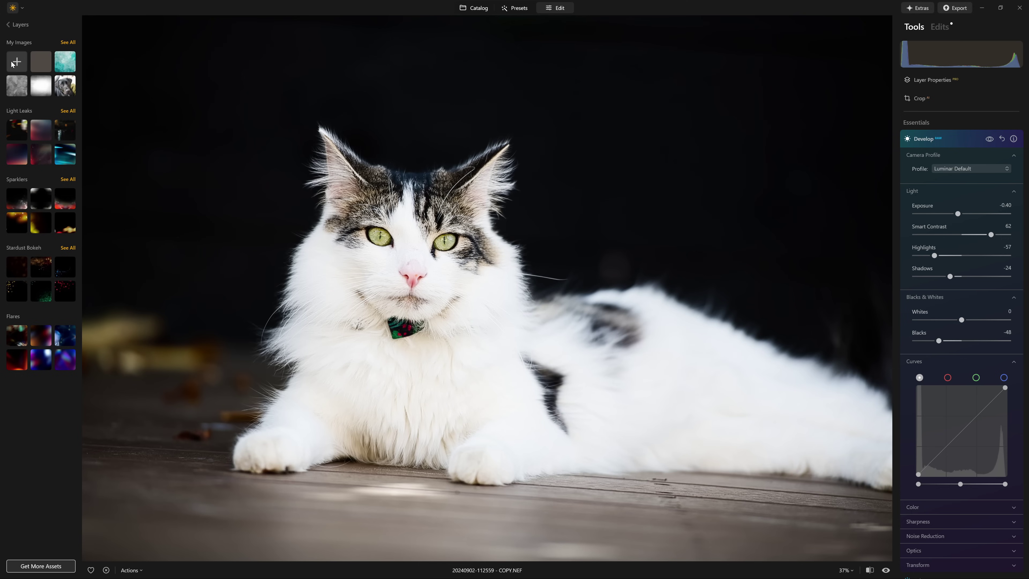
{"action": "left_click", "coordinate": [16, 63]}
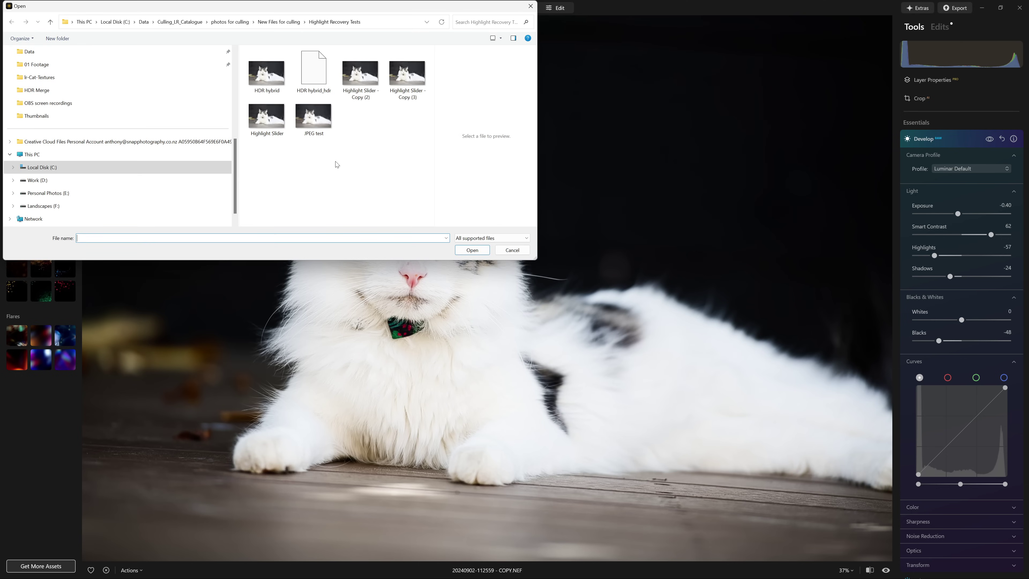
{"action": "double_click", "coordinate": [314, 69]}
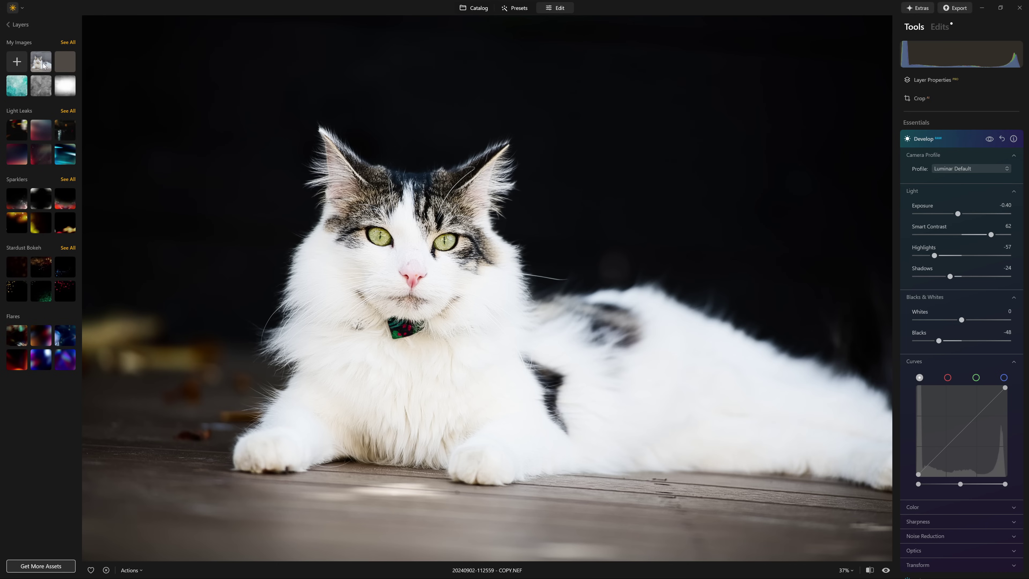
{"action": "left_click", "coordinate": [44, 65]}
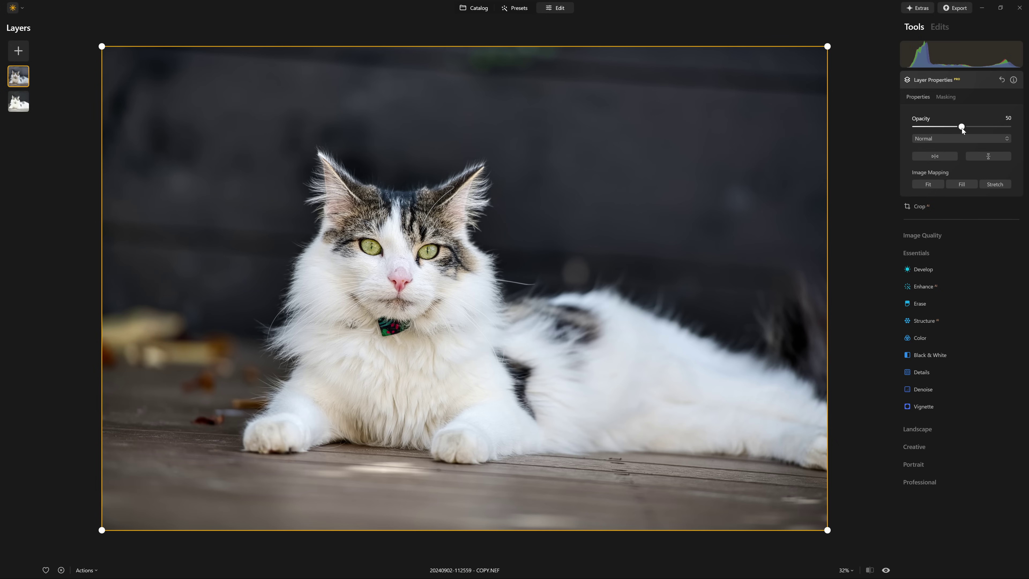
{"action": "left_click_drag", "start_coordinate": [963, 129], "coordinate": [1009, 128]}
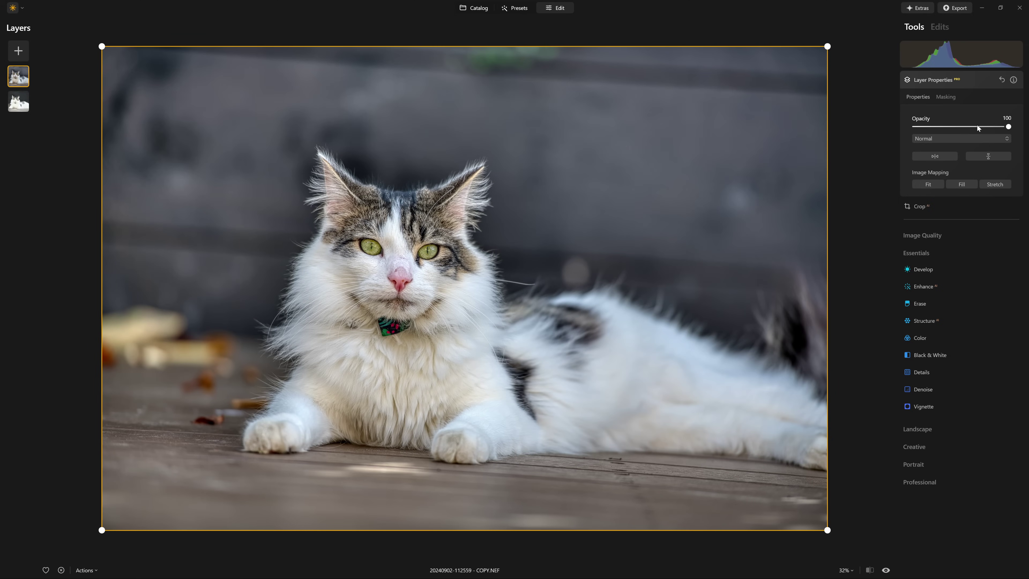
{"action": "left_click_drag", "start_coordinate": [1008, 129], "coordinate": [912, 129]}
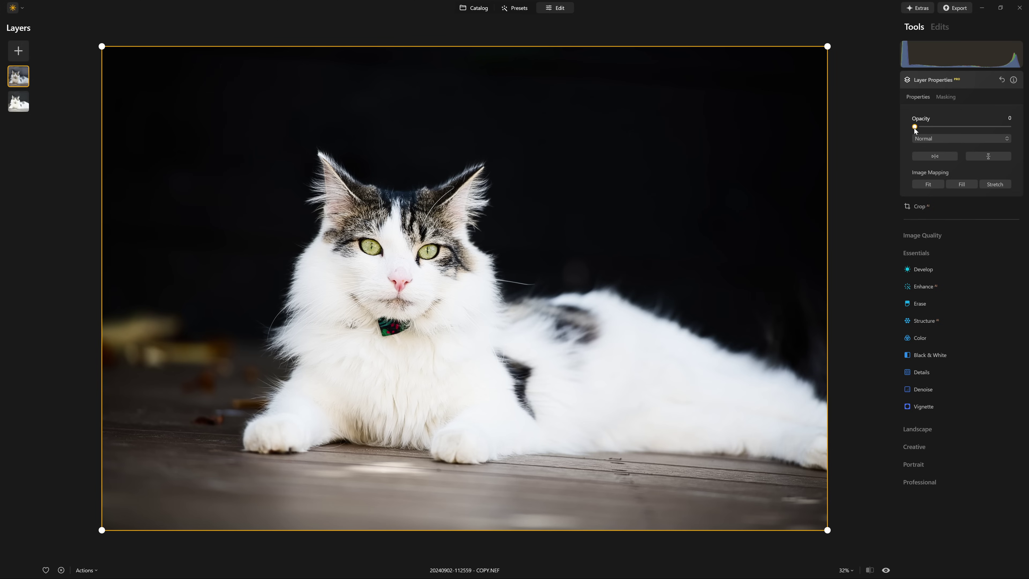
{"action": "left_click_drag", "start_coordinate": [915, 127], "coordinate": [957, 130]}
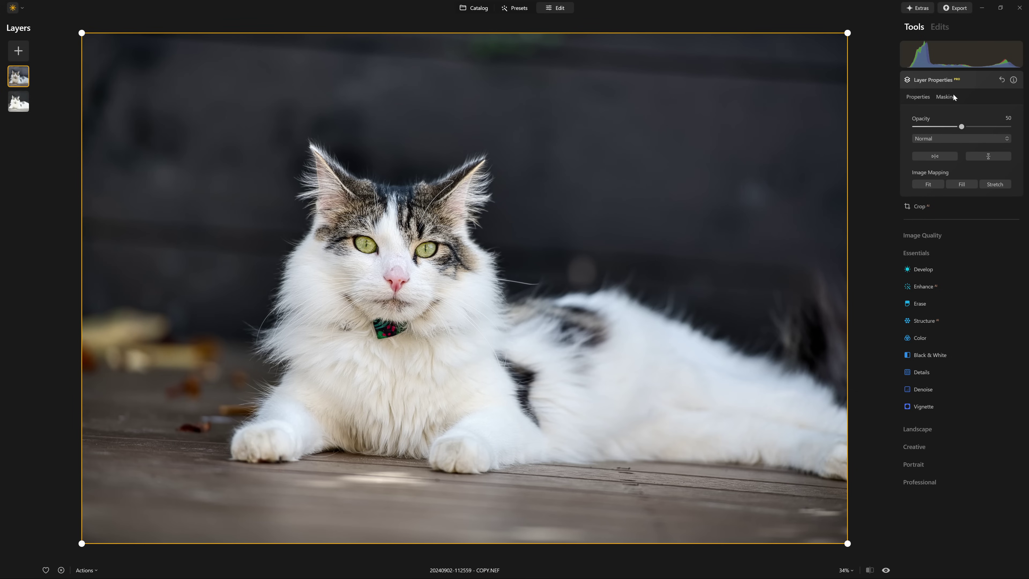
- Mask the HDR layer by Luminosity, limited to the brightest tones
{"action": "left_click", "coordinate": [948, 97]}
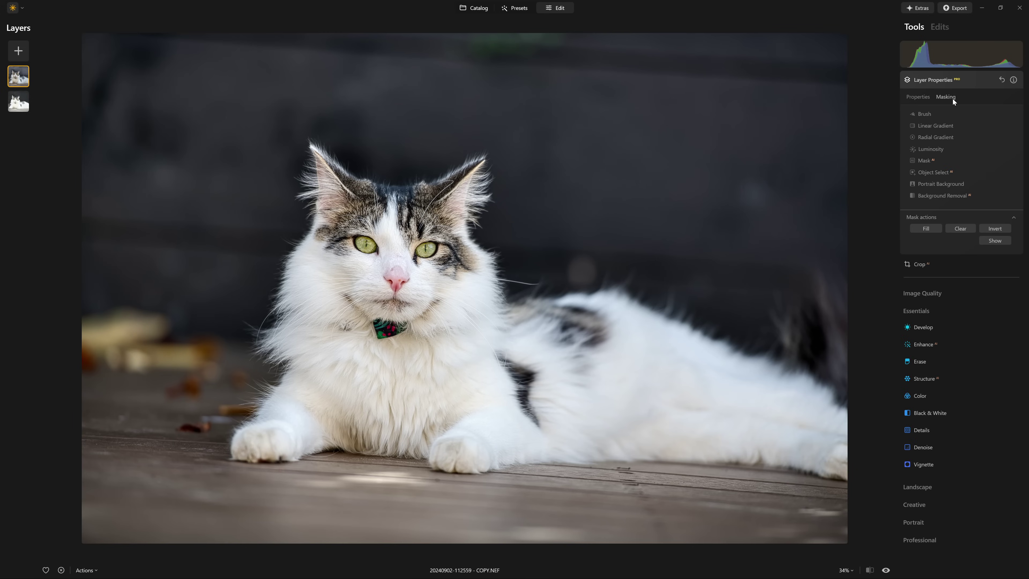
{"action": "left_click", "coordinate": [929, 150]}
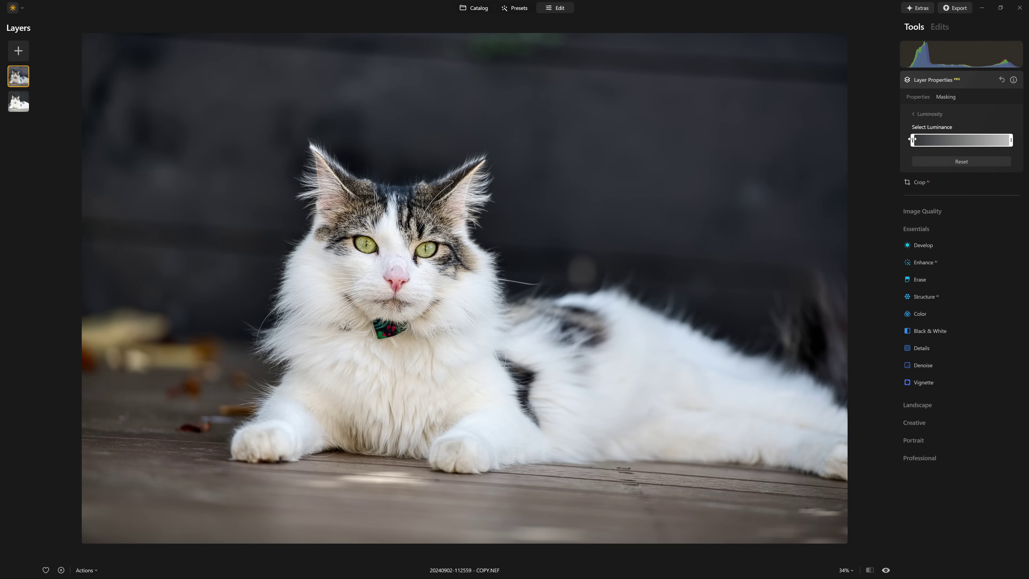
{"action": "left_click_drag", "start_coordinate": [912, 139], "coordinate": [993, 148]}
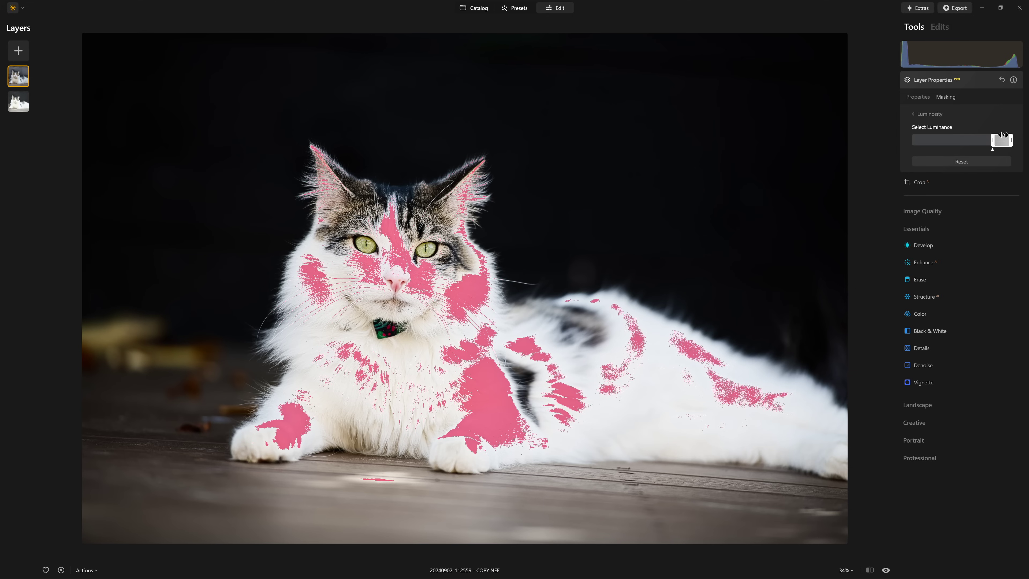
- Widen and soften the luminance range so the mask covers all of the white cat
{"action": "left_click_drag", "start_coordinate": [992, 141], "coordinate": [975, 141]}
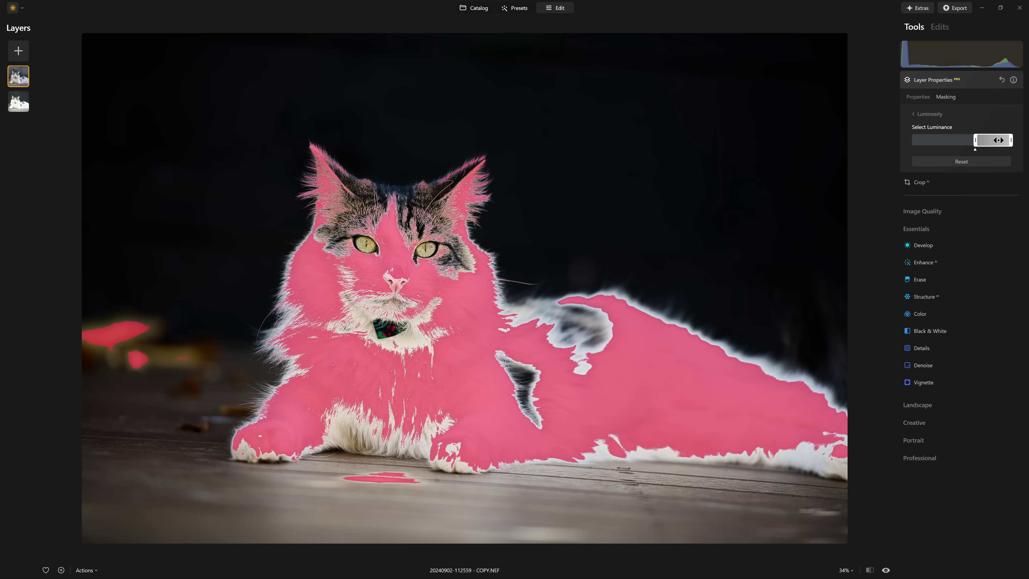
{"action": "mouse_move", "coordinate": [973, 142]}
{"action": "left_mouse_down"}
{"action": "mouse_move", "coordinate": [955, 142]}
{"action": "mouse_move", "coordinate": [985, 144]}
{"action": "left_mouse_up"}
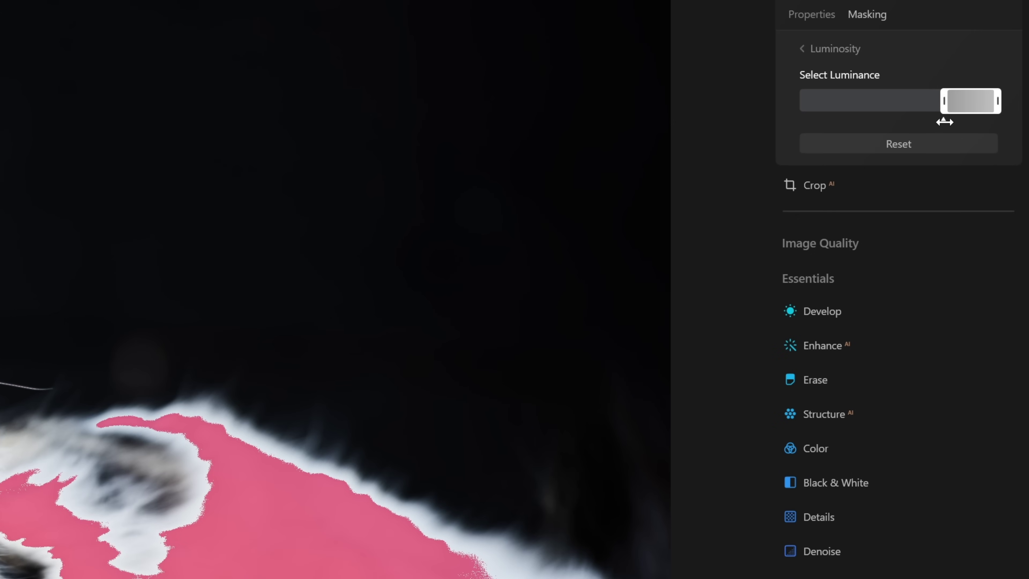
{"action": "left_click_drag", "start_coordinate": [943, 121], "coordinate": [908, 129]}
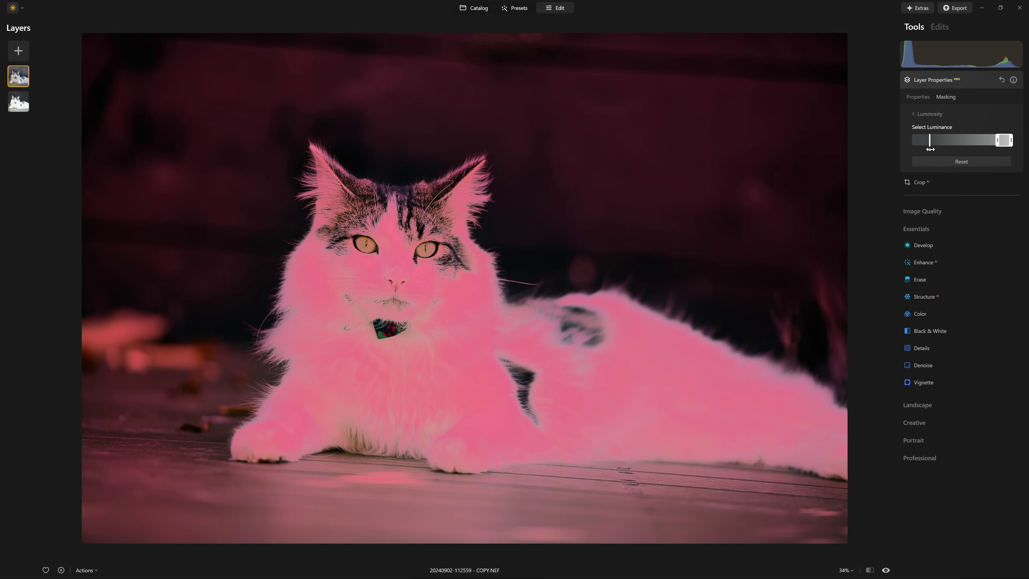
{"action": "left_click_drag", "start_coordinate": [931, 148], "coordinate": [921, 149]}
{"action": "left_click", "coordinate": [926, 117]}
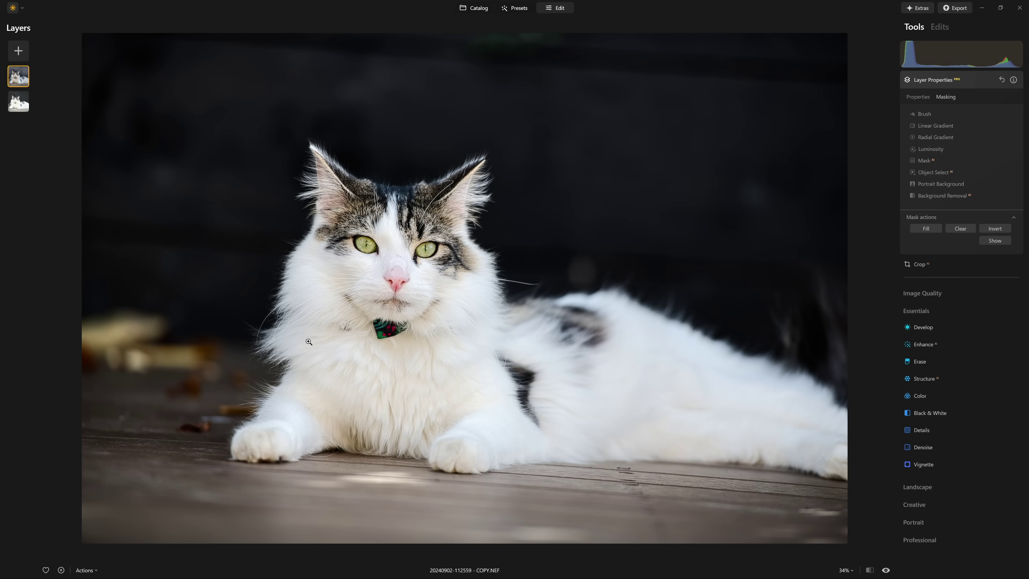
- Zoom in on the chest fur, then hide and show the top layer to compare
{"action": "left_click", "coordinate": [397, 390]}
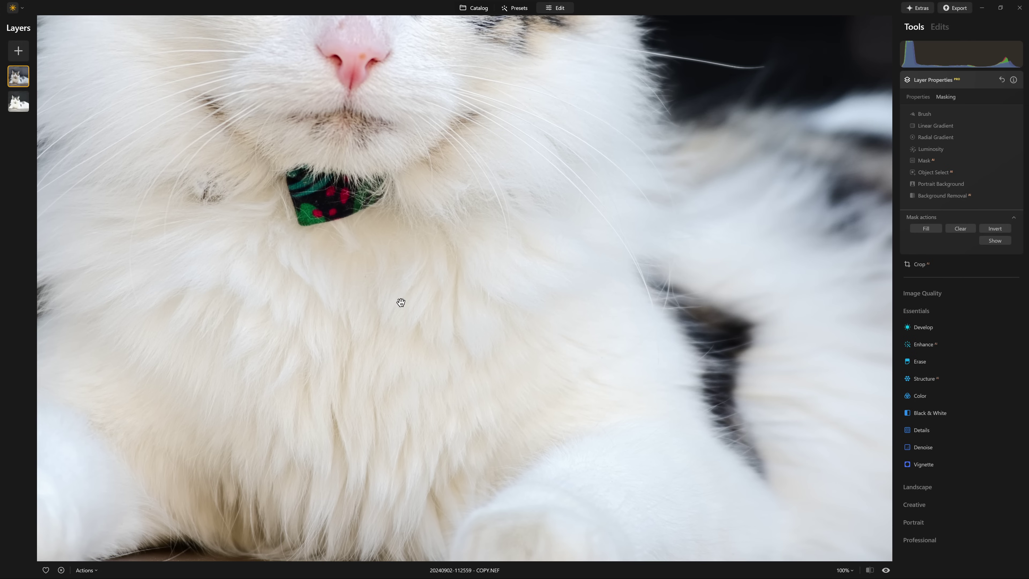
{"action": "left_click", "coordinate": [405, 295]}
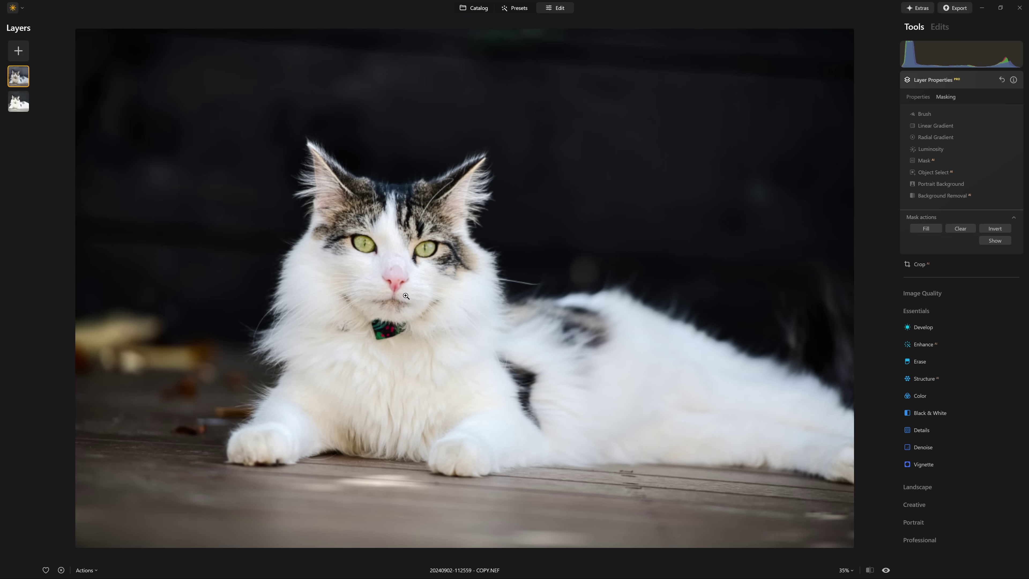
{"action": "scroll", "coordinate": [406, 295], "scroll_direction": "up", "scroll_amount": 1}
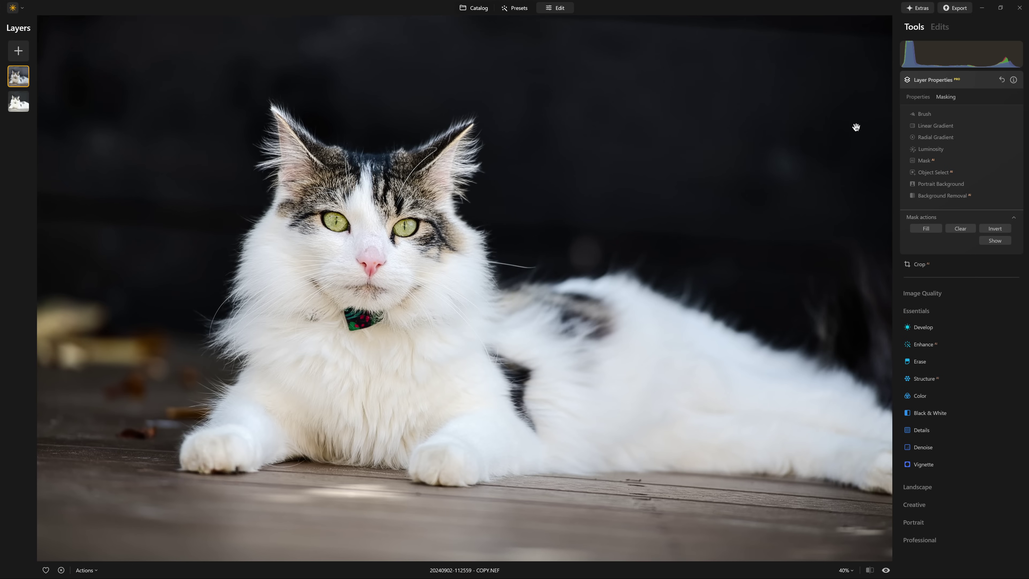
{"action": "left_click", "coordinate": [941, 81]}
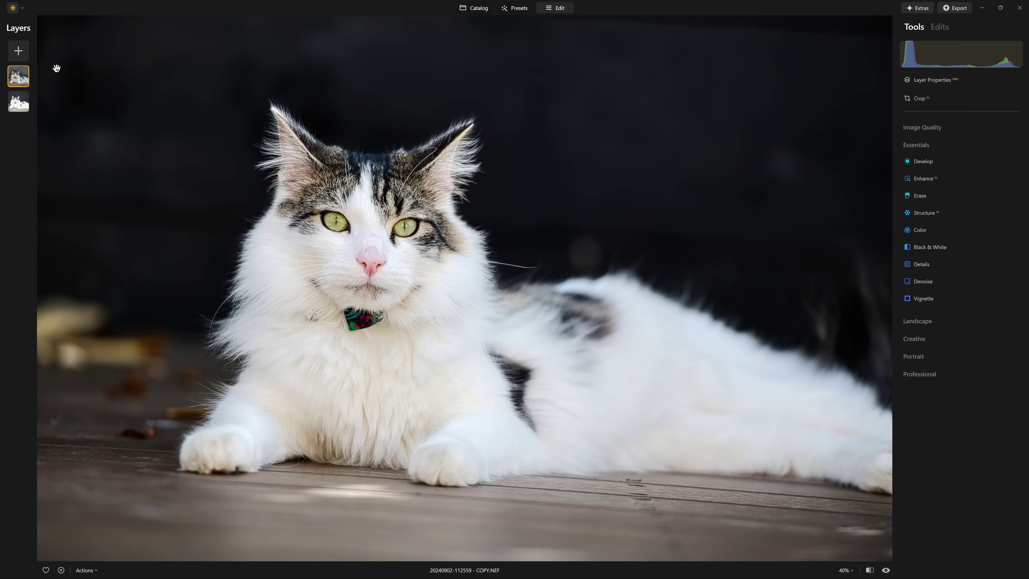
{"action": "right_click", "coordinate": [25, 81]}
{"action": "left_click", "coordinate": [36, 88]}
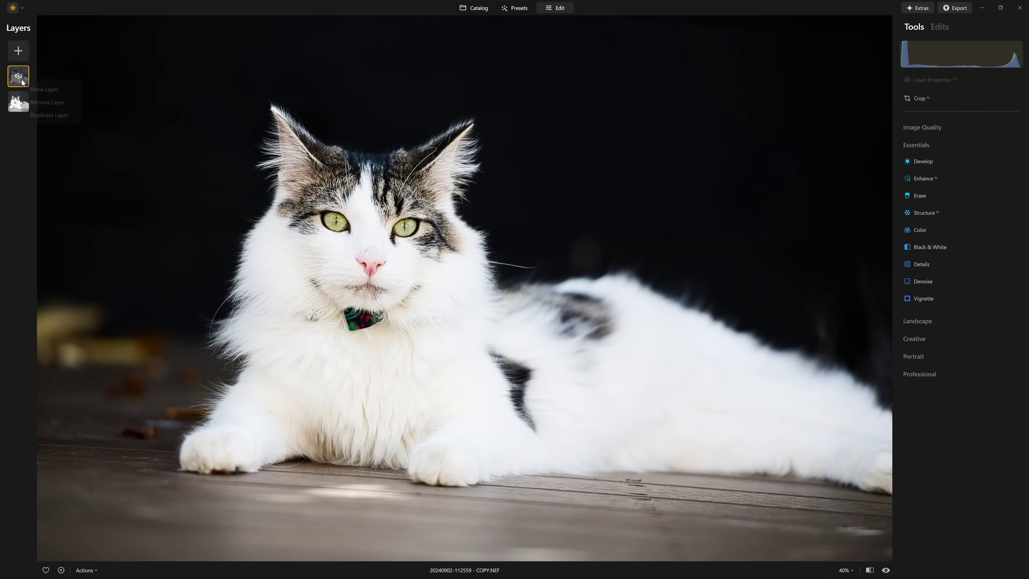
{"action": "right_click", "coordinate": [25, 81]}
{"action": "left_click", "coordinate": [34, 88]}
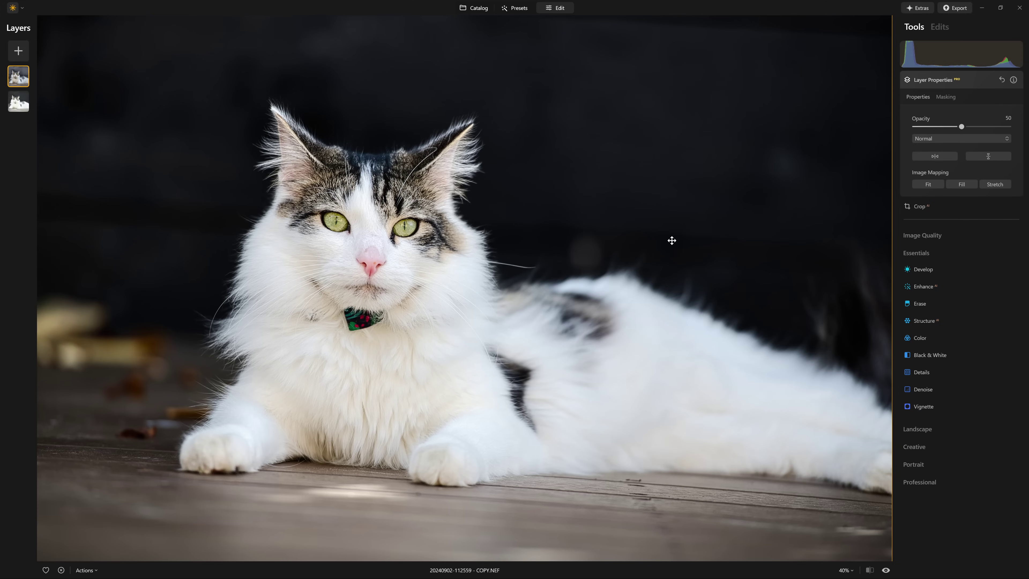
- Raise the top layer's opacity from 50 to 100 and switch to brushing its mask
{"action": "left_click_drag", "start_coordinate": [959, 127], "coordinate": [1009, 127]}
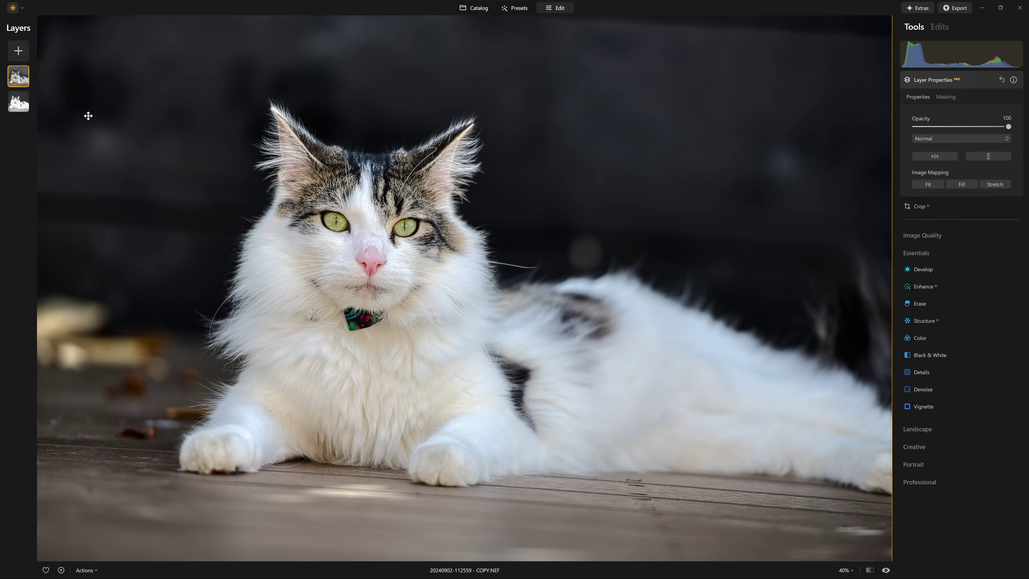
{"action": "left_click", "coordinate": [940, 98]}
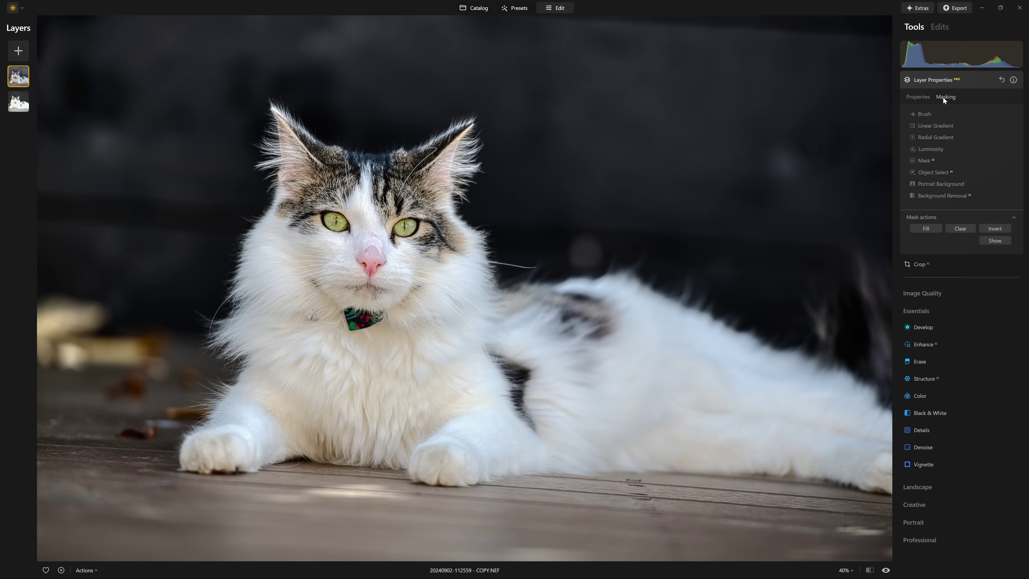
{"action": "left_click", "coordinate": [924, 115]}
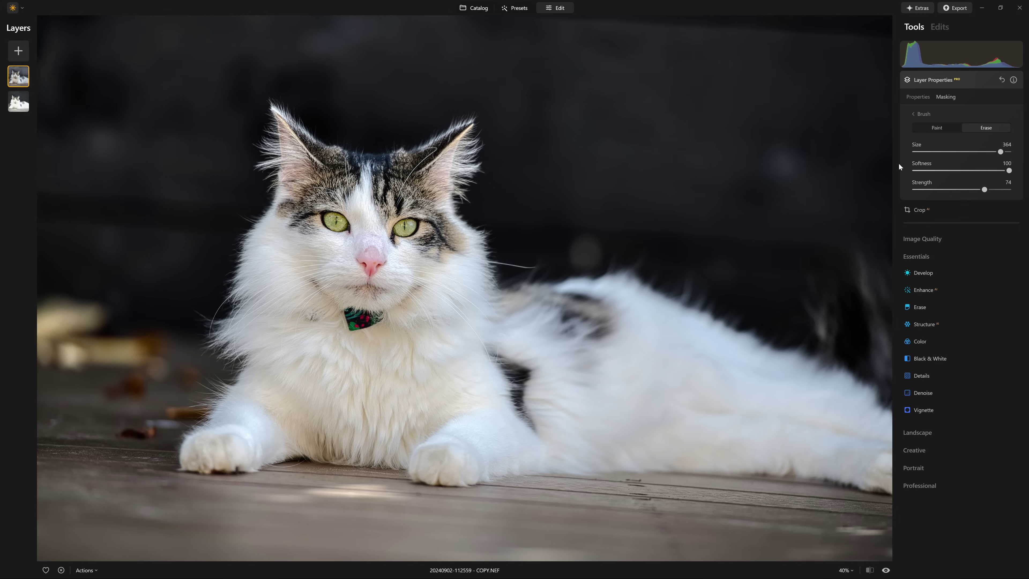
- Erase the HDR layer's mask from the dark background with the size 364 Erase brush
{"action": "mouse_move", "coordinate": [781, 230]}
{"action": "left_mouse_down"}
{"action": "mouse_move", "coordinate": [781, 152]}
{"action": "mouse_move", "coordinate": [648, 179]}
{"action": "mouse_move", "coordinate": [585, 205]}
{"action": "mouse_move", "coordinate": [538, 180]}
{"action": "mouse_move", "coordinate": [557, 116]}
{"action": "mouse_move", "coordinate": [439, 38]}
{"action": "mouse_move", "coordinate": [933, 21]}
{"action": "mouse_move", "coordinate": [957, 61]}
{"action": "mouse_move", "coordinate": [875, 196]}
{"action": "mouse_move", "coordinate": [788, 113]}
{"action": "mouse_move", "coordinate": [431, 8]}
{"action": "mouse_move", "coordinate": [306, 21]}
{"action": "mouse_move", "coordinate": [344, 38]}
{"action": "mouse_move", "coordinate": [385, 84]}
{"action": "mouse_move", "coordinate": [158, 33]}
{"action": "mouse_move", "coordinate": [88, 84]}
{"action": "mouse_move", "coordinate": [171, 114]}
{"action": "mouse_move", "coordinate": [193, 174]}
{"action": "mouse_move", "coordinate": [59, 317]}
{"action": "mouse_move", "coordinate": [60, 169]}
{"action": "mouse_move", "coordinate": [56, 402]}
{"action": "mouse_move", "coordinate": [141, 260]}
{"action": "mouse_move", "coordinate": [119, 369]}
{"action": "mouse_move", "coordinate": [66, 427]}
{"action": "mouse_move", "coordinate": [76, 527]}
{"action": "mouse_move", "coordinate": [373, 558]}
{"action": "mouse_move", "coordinate": [165, 561]}
{"action": "mouse_move", "coordinate": [413, 553]}
{"action": "mouse_move", "coordinate": [314, 514]}
{"action": "mouse_move", "coordinate": [528, 557]}
{"action": "mouse_move", "coordinate": [724, 534]}
{"action": "mouse_move", "coordinate": [653, 535]}
{"action": "mouse_move", "coordinate": [908, 543]}
{"action": "mouse_move", "coordinate": [613, 569]}
{"action": "mouse_move", "coordinate": [882, 287]}
{"action": "mouse_move", "coordinate": [901, 312]}
{"action": "mouse_move", "coordinate": [836, 264]}
{"action": "mouse_move", "coordinate": [579, 174]}
{"action": "mouse_move", "coordinate": [591, 213]}
{"action": "mouse_move", "coordinate": [575, 198]}
{"action": "mouse_move", "coordinate": [619, 112]}
{"action": "mouse_move", "coordinate": [618, 92]}
{"action": "left_mouse_up"}
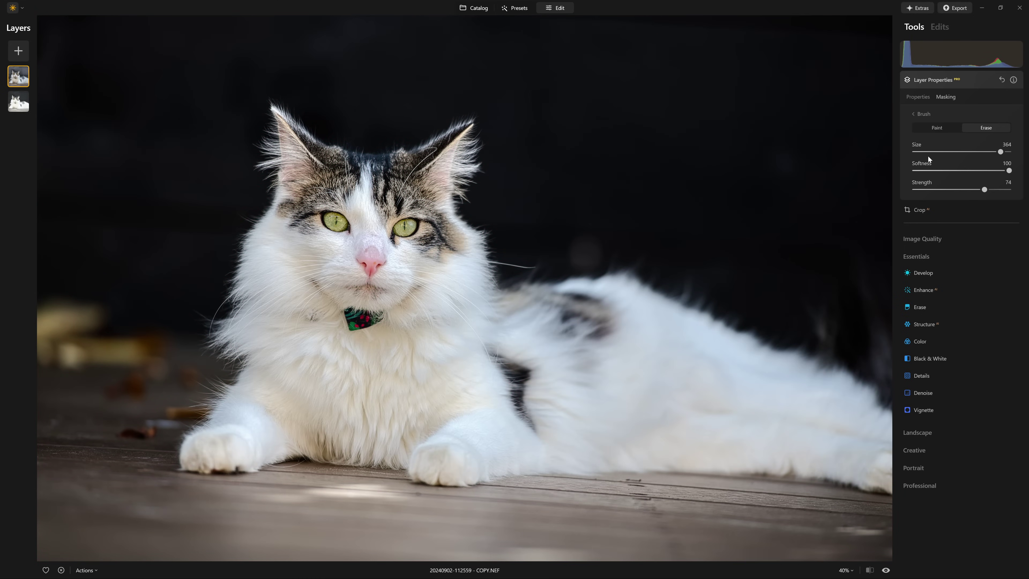
- Paint the HDR layer's mask back over the cat's face, back and ears
{"action": "left_click", "coordinate": [947, 131]}
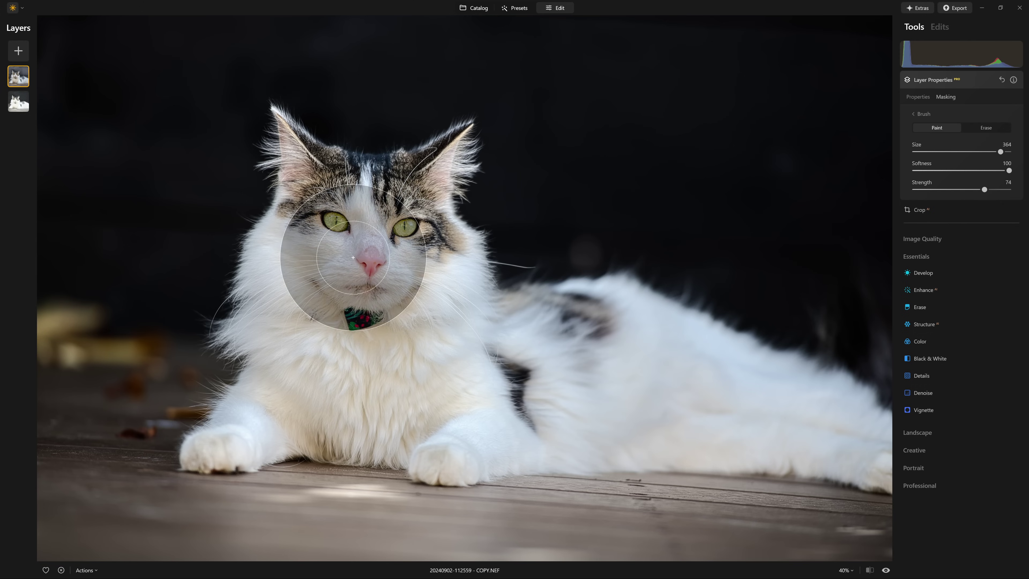
{"action": "mouse_move", "coordinate": [358, 227]}
{"action": "left_mouse_down"}
{"action": "mouse_move", "coordinate": [343, 251]}
{"action": "mouse_move", "coordinate": [344, 299]}
{"action": "mouse_move", "coordinate": [364, 212]}
{"action": "mouse_move", "coordinate": [339, 196]}
{"action": "mouse_move", "coordinate": [345, 272]}
{"action": "mouse_move", "coordinate": [294, 390]}
{"action": "mouse_move", "coordinate": [376, 418]}
{"action": "mouse_move", "coordinate": [352, 416]}
{"action": "mouse_move", "coordinate": [581, 372]}
{"action": "mouse_move", "coordinate": [616, 340]}
{"action": "mouse_move", "coordinate": [543, 352]}
{"action": "mouse_move", "coordinate": [545, 343]}
{"action": "mouse_move", "coordinate": [526, 356]}
{"action": "left_mouse_up"}
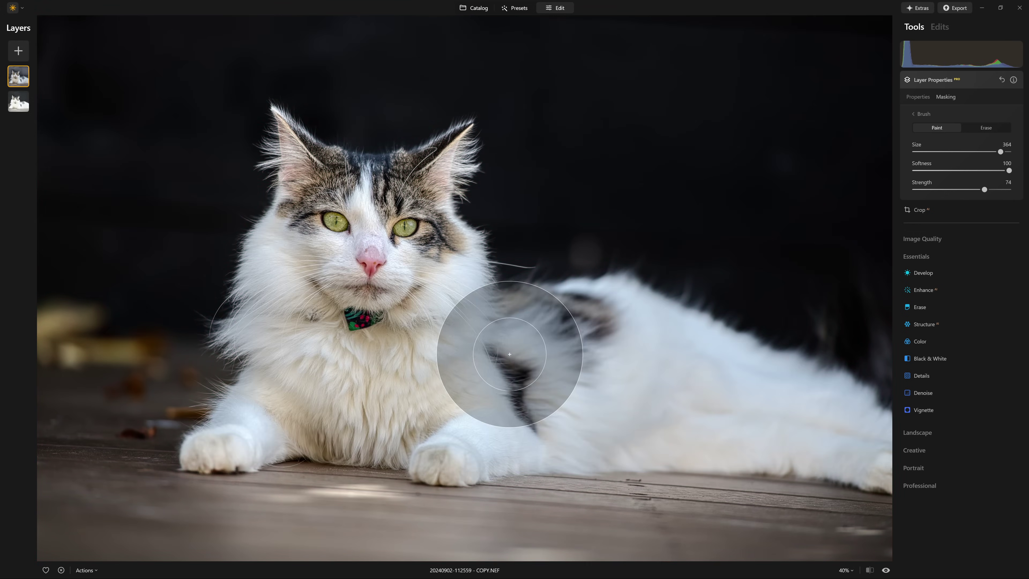
{"action": "mouse_move", "coordinate": [414, 284]}
{"action": "left_mouse_down"}
{"action": "mouse_move", "coordinate": [385, 263]}
{"action": "mouse_move", "coordinate": [351, 282]}
{"action": "mouse_move", "coordinate": [354, 292]}
{"action": "left_mouse_up"}
{"action": "scroll", "coordinate": [360, 386], "scroll_direction": "up", "scroll_amount": 3}
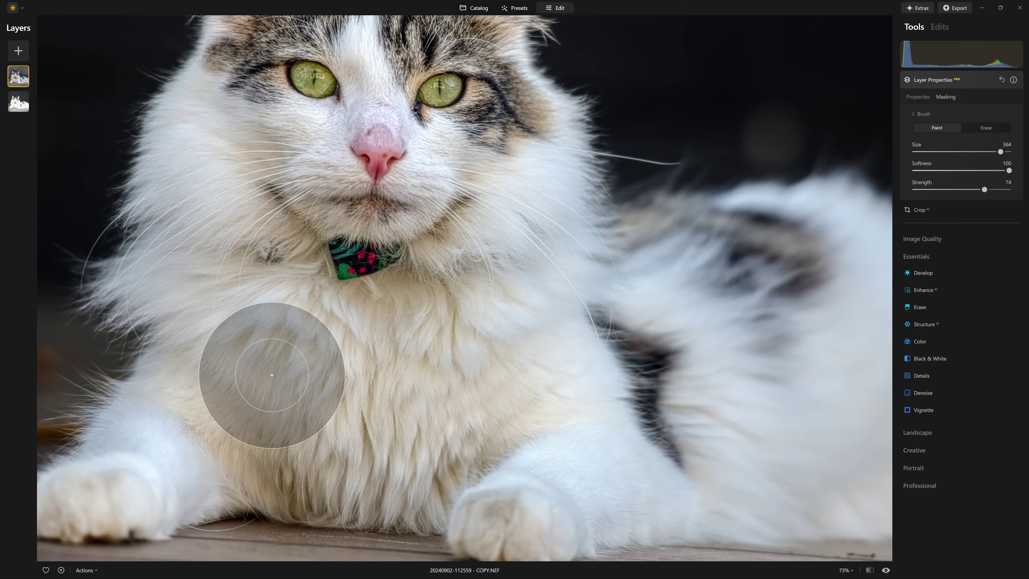
{"action": "scroll", "coordinate": [409, 402], "scroll_direction": "down", "scroll_amount": 2}
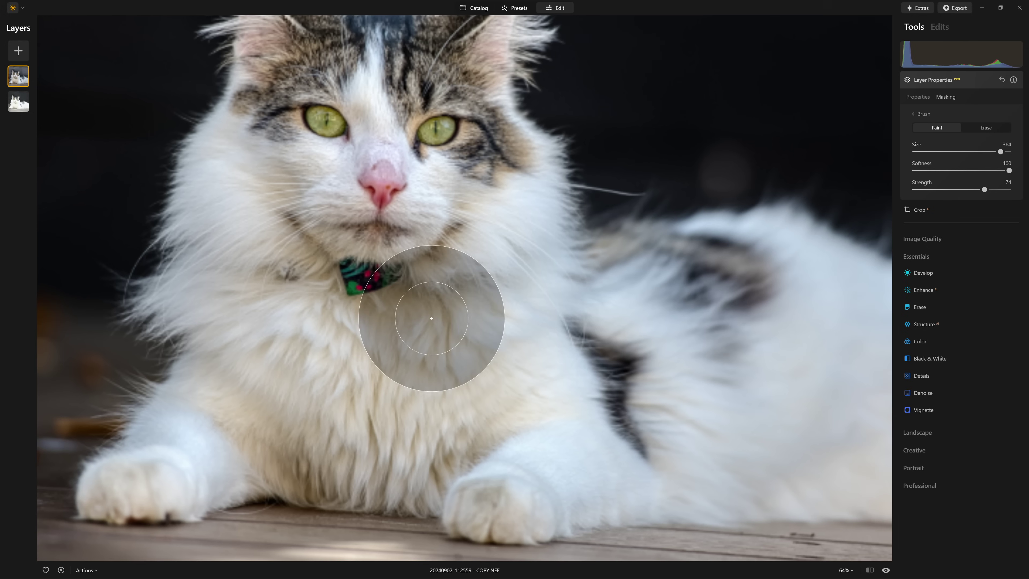
{"action": "left_click_drag", "start_coordinate": [417, 231], "coordinate": [436, 338]}
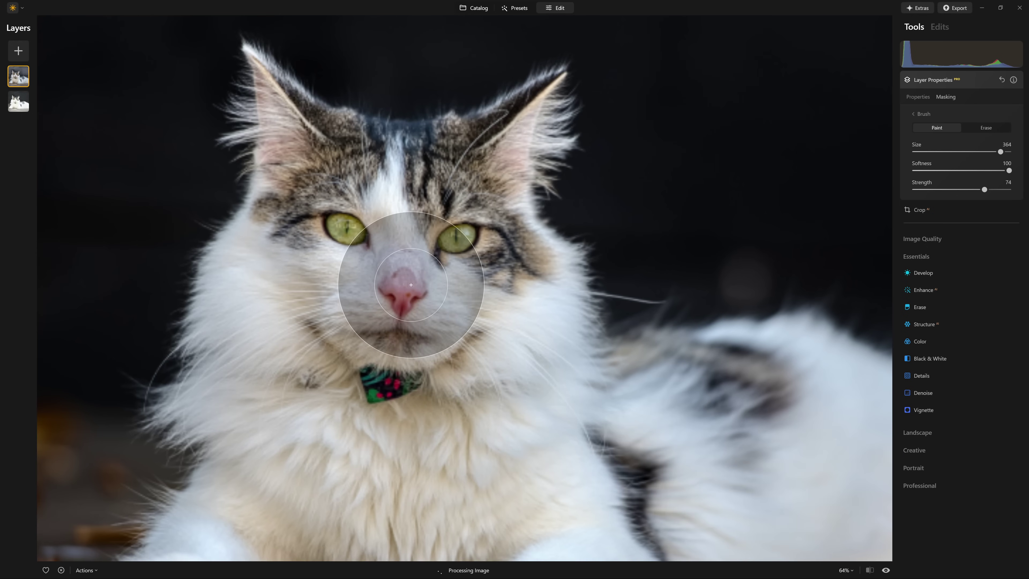
{"action": "left_click", "coordinate": [988, 128]}
- Set the erase brush to strength 37 and size 400, and erase the mask from the front paw and chest
{"action": "left_click_drag", "start_coordinate": [974, 189], "coordinate": [950, 189]}
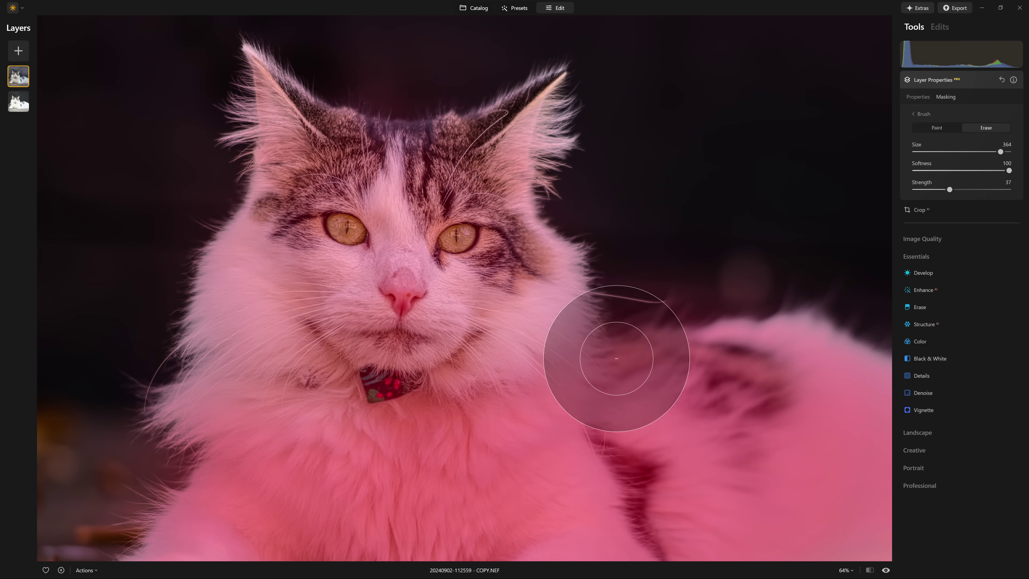
{"action": "key", "text": "ctrl+minus"}
{"action": "key", "text": "bracketright"}
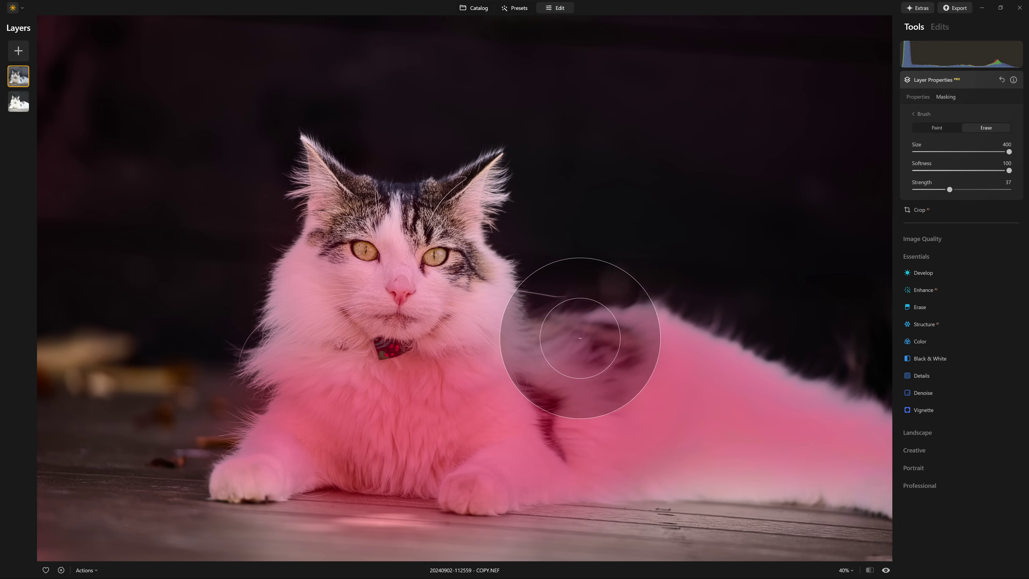
{"action": "mouse_move", "coordinate": [540, 506]}
{"action": "left_mouse_down"}
{"action": "mouse_move", "coordinate": [299, 483]}
{"action": "mouse_move", "coordinate": [2, 349]}
{"action": "left_mouse_up"}
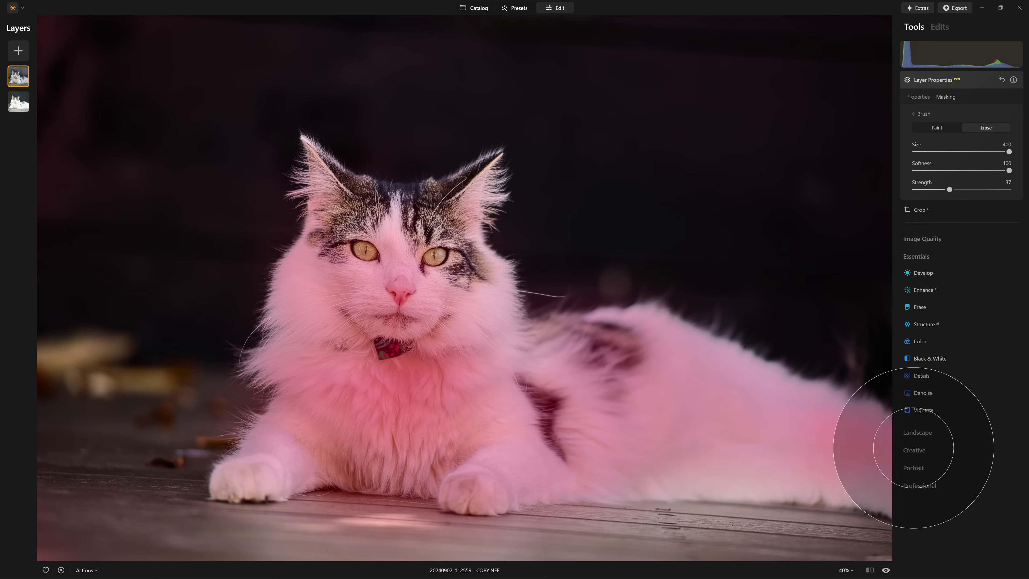
{"action": "key", "text": "ctrl+0"}
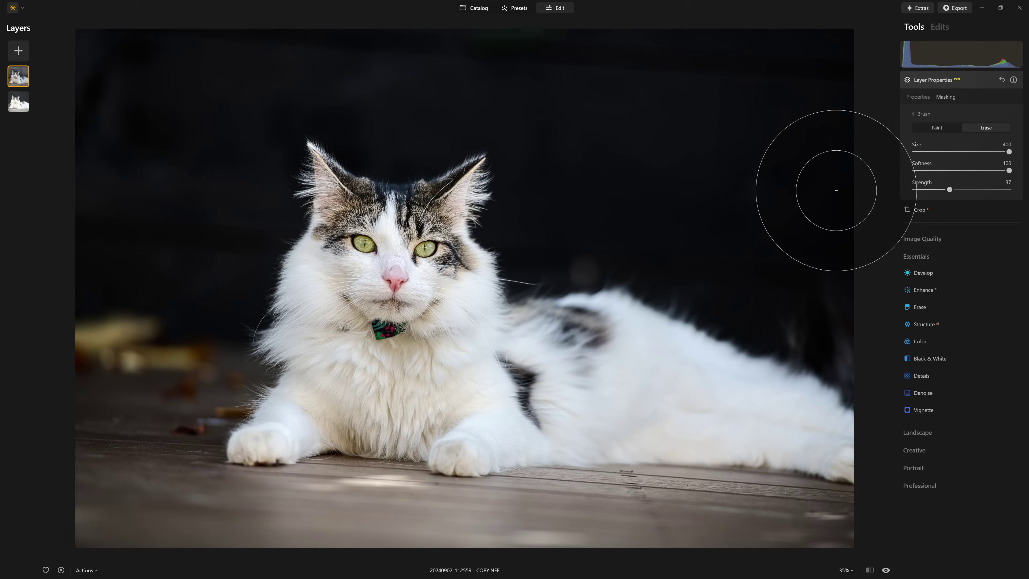
- Toggle between the edited and original photo several times to compare the result
{"action": "key", "text": "backslash"}
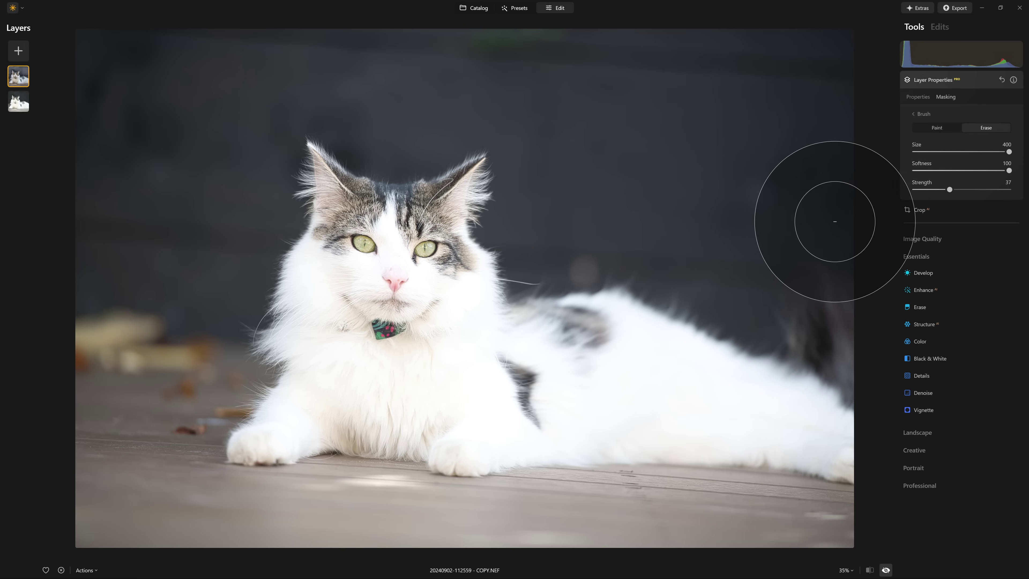
{"action": "key", "text": "backslash"}
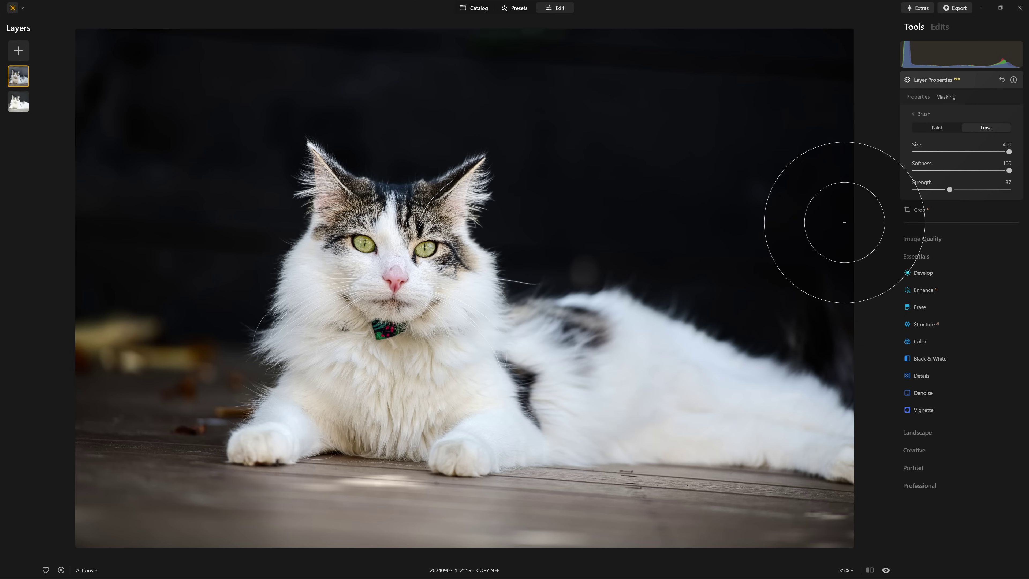
{"action": "scroll", "coordinate": [376, 361], "scroll_direction": "up", "scroll_amount": 5}
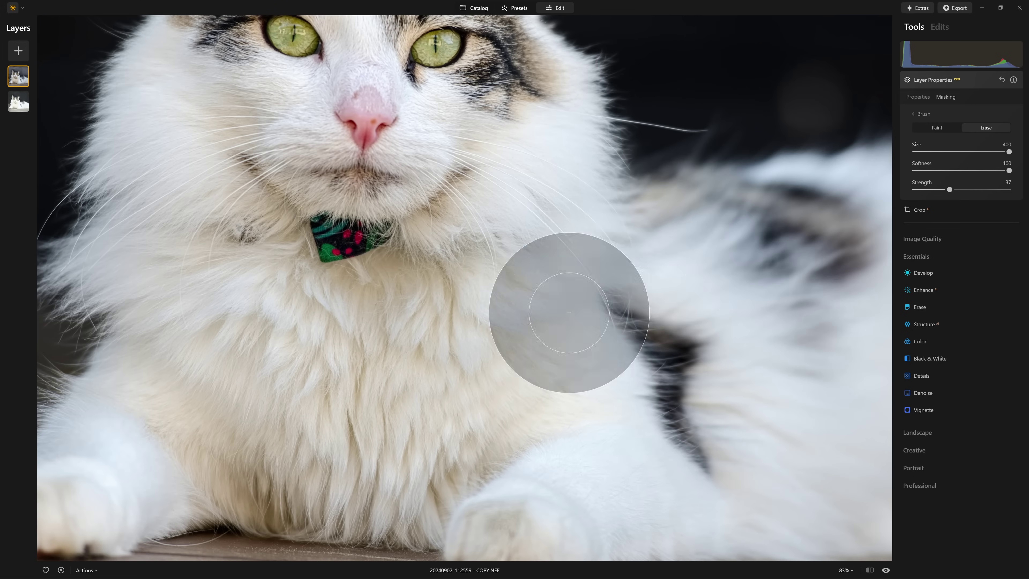
{"action": "key", "text": "backslash"}
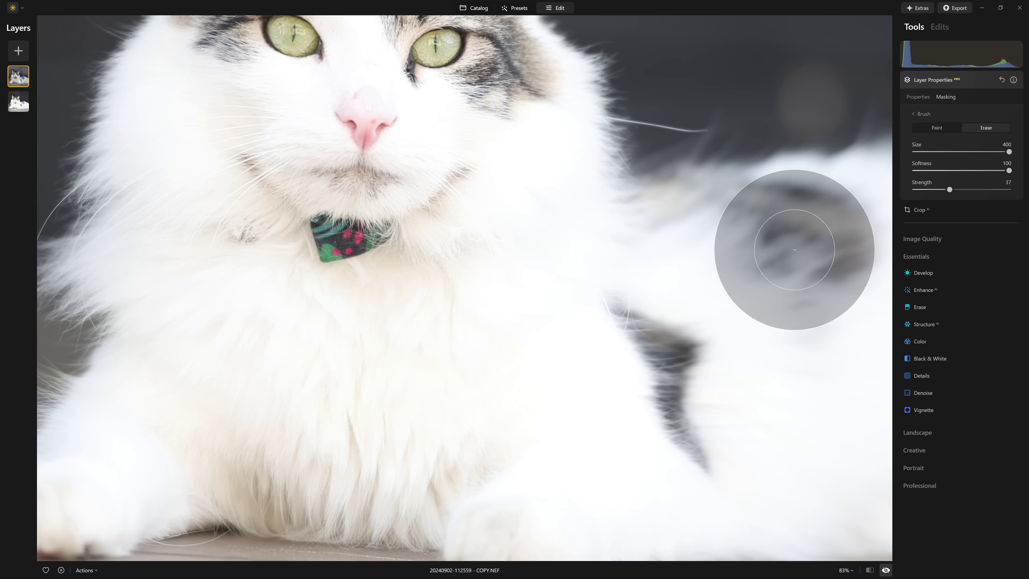
{"action": "key", "text": "backslash"}
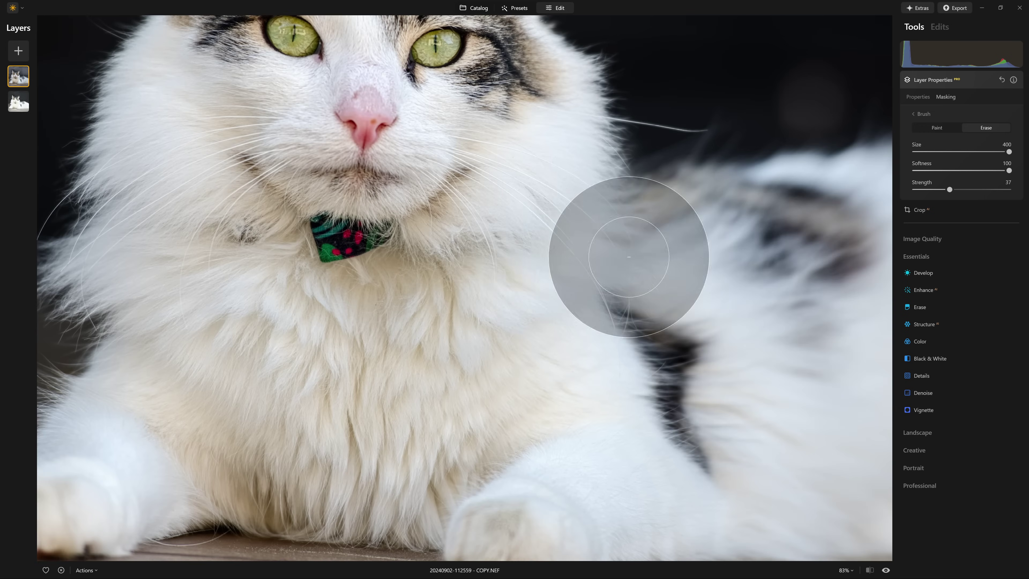
{"action": "key", "text": "backslash"}
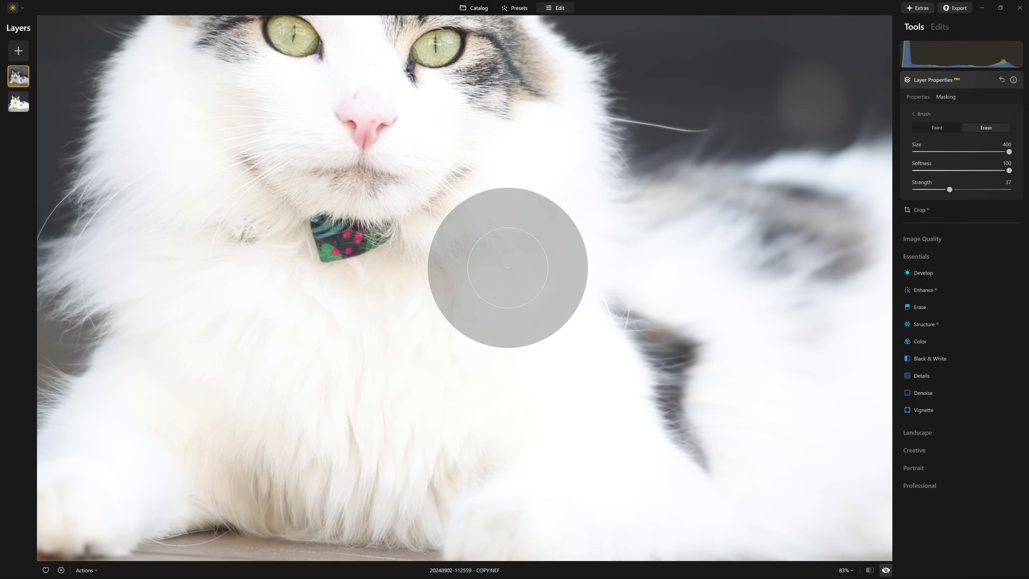
{"action": "key", "text": "backslash"}
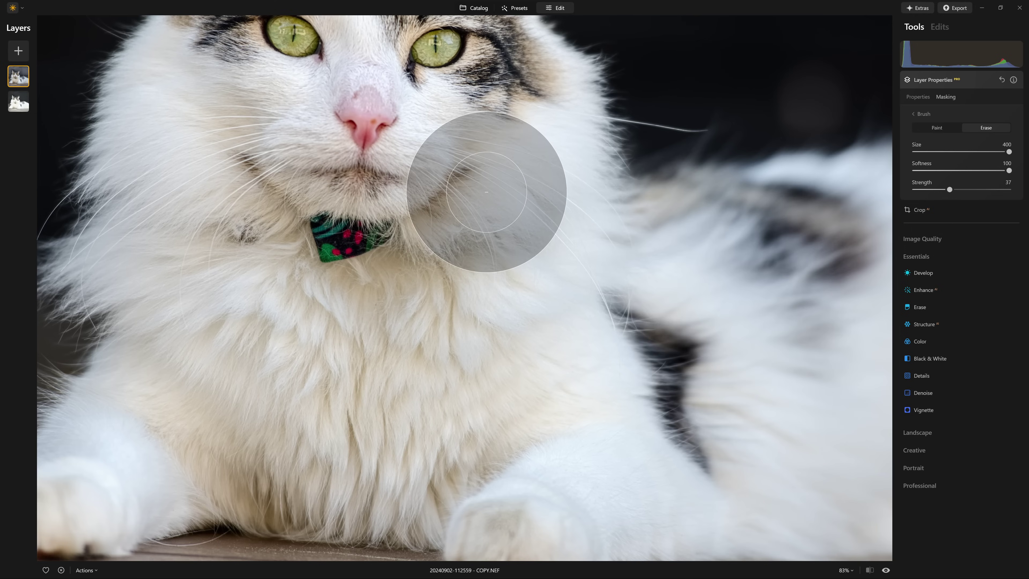
{"action": "scroll", "coordinate": [486, 192], "scroll_direction": "down", "scroll_amount": 5}
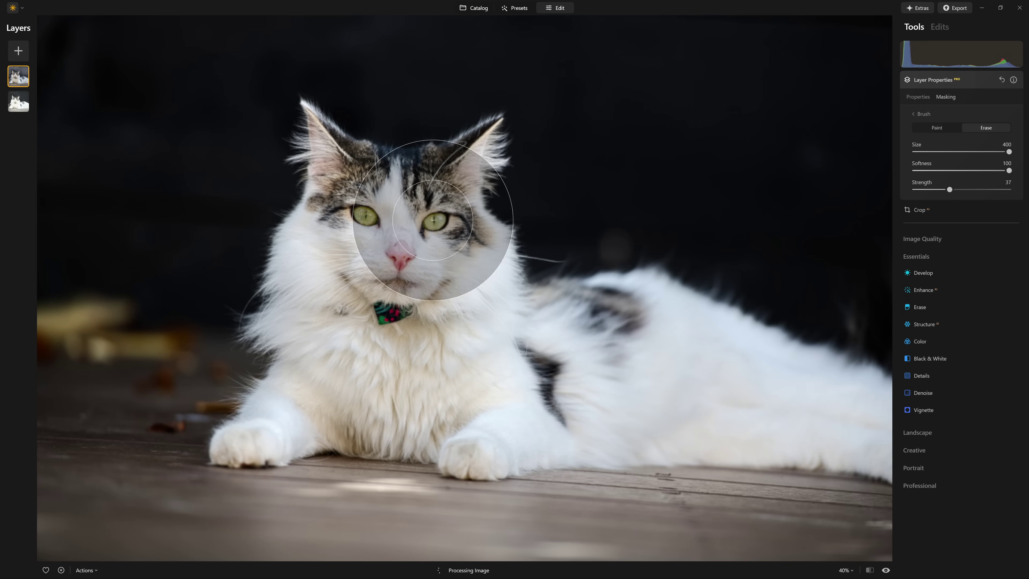
{"action": "scroll", "coordinate": [458, 271], "scroll_direction": "up", "scroll_amount": 2}
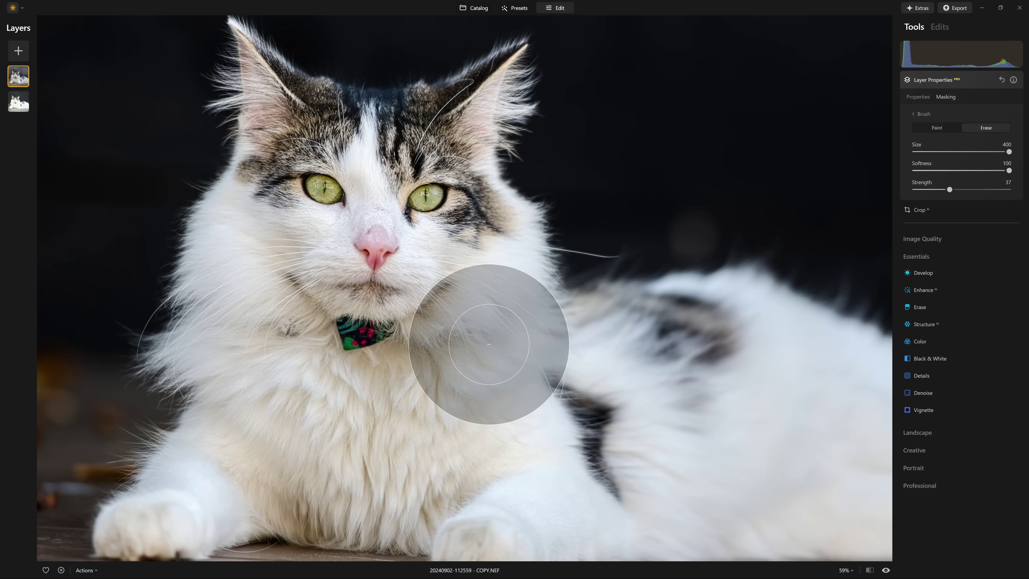
- Lower the HDR layer's opacity from 71 to 64, compare before/after, then return to the Catalog
{"action": "left_click", "coordinate": [919, 99]}
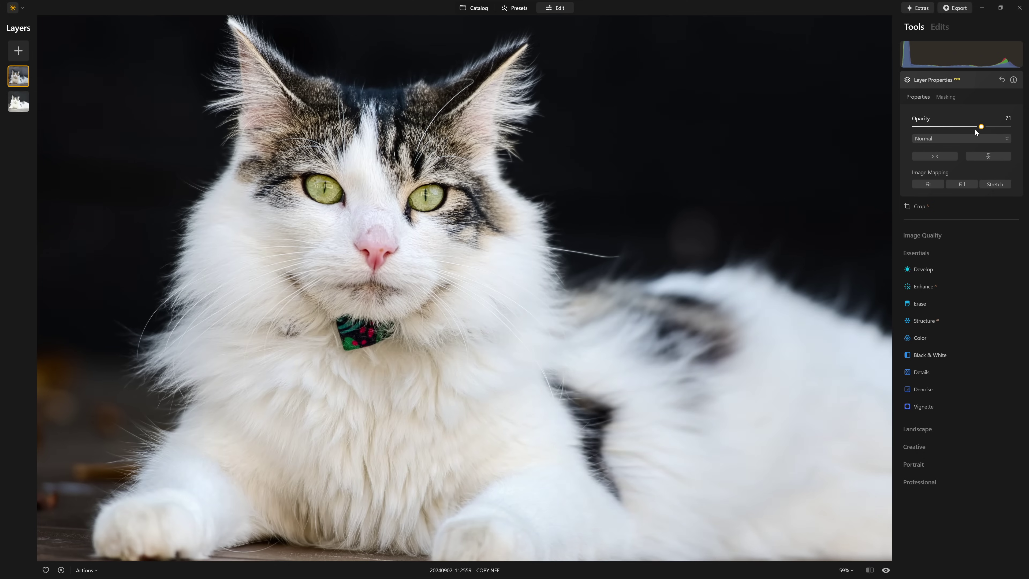
{"action": "left_click_drag", "start_coordinate": [975, 131], "coordinate": [973, 129]}
{"action": "key", "text": "backslash"}
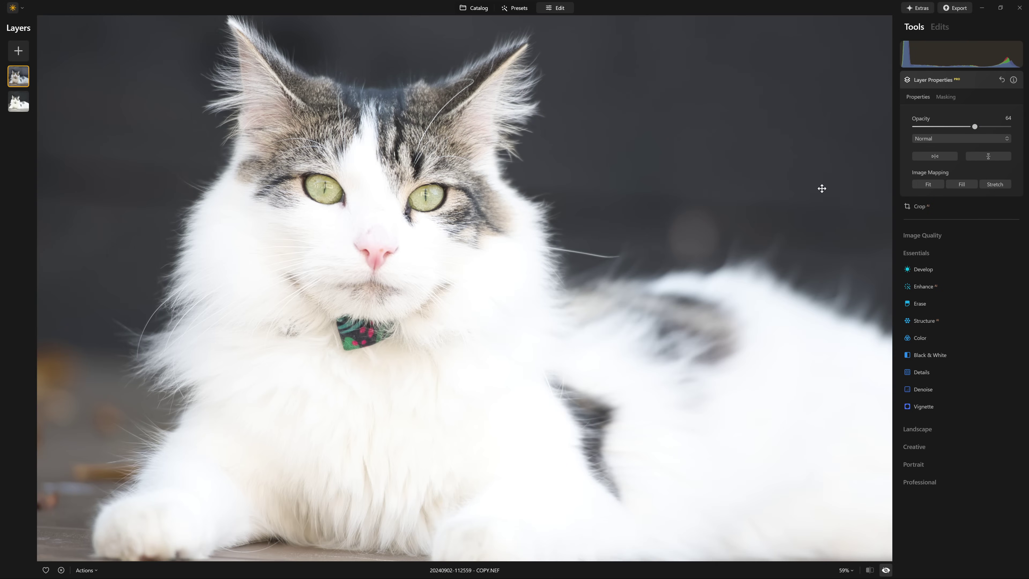
{"action": "key", "text": "backslash"}
{"action": "key", "text": "backslash"}
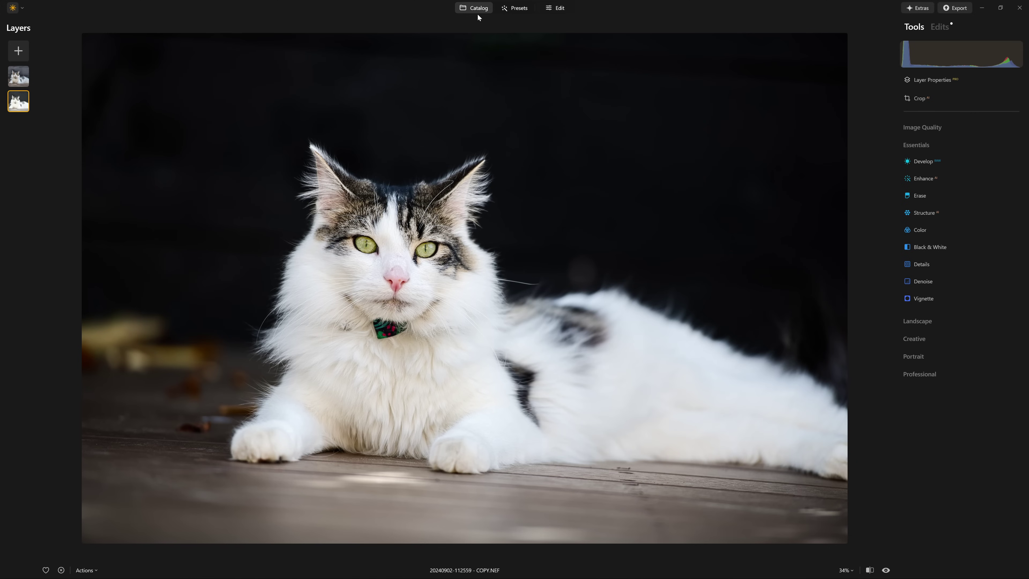
{"action": "left_click", "coordinate": [477, 15]}
- Set the cat photo's export to TIFF format, Adobe RGB colour space and 16-bit depth
{"action": "right_click", "coordinate": [332, 347]}
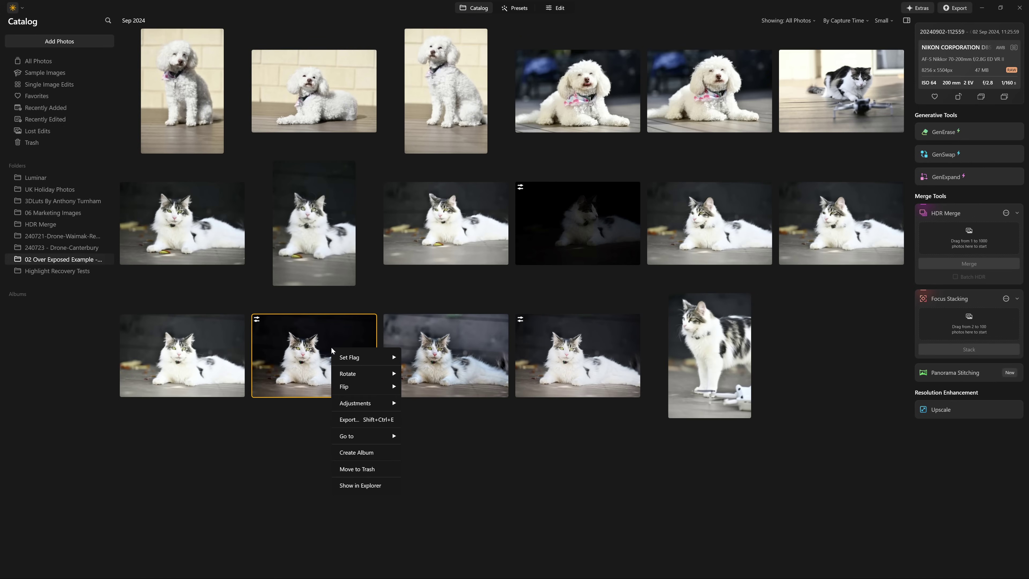
{"action": "left_click", "coordinate": [361, 420]}
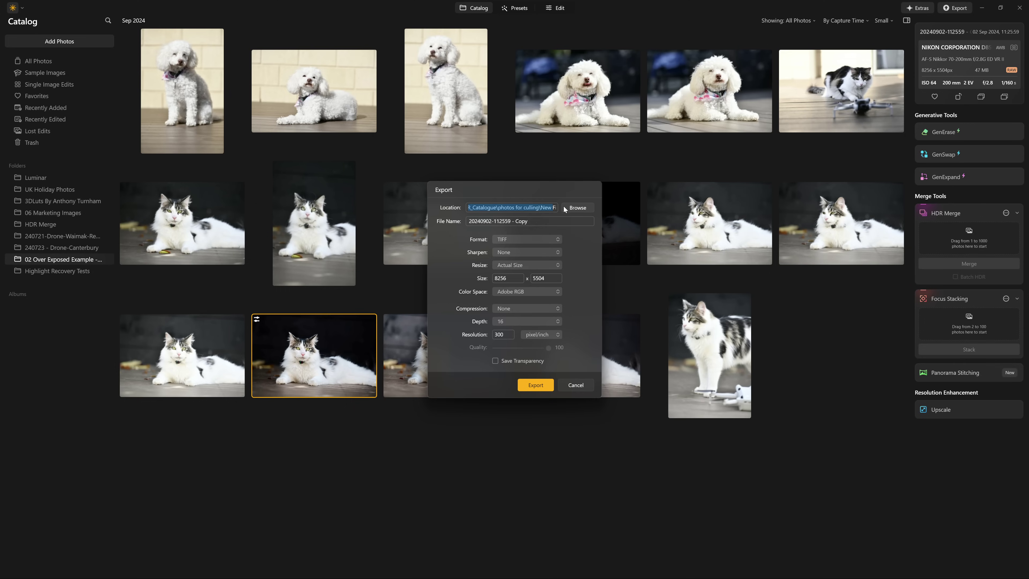
{"action": "left_click", "coordinate": [522, 243]}
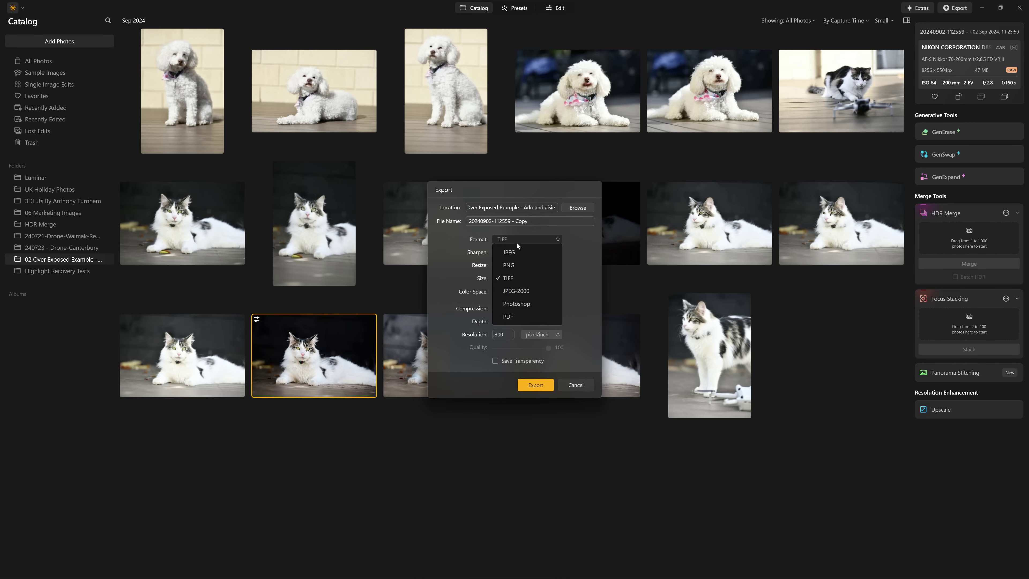
{"action": "left_click", "coordinate": [516, 242]}
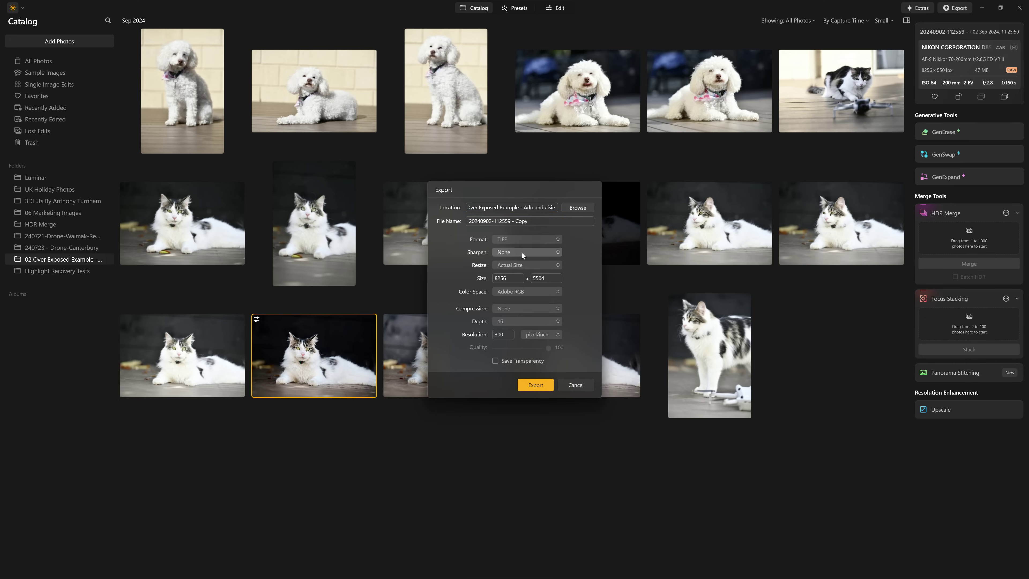
{"action": "left_click", "coordinate": [515, 292]}
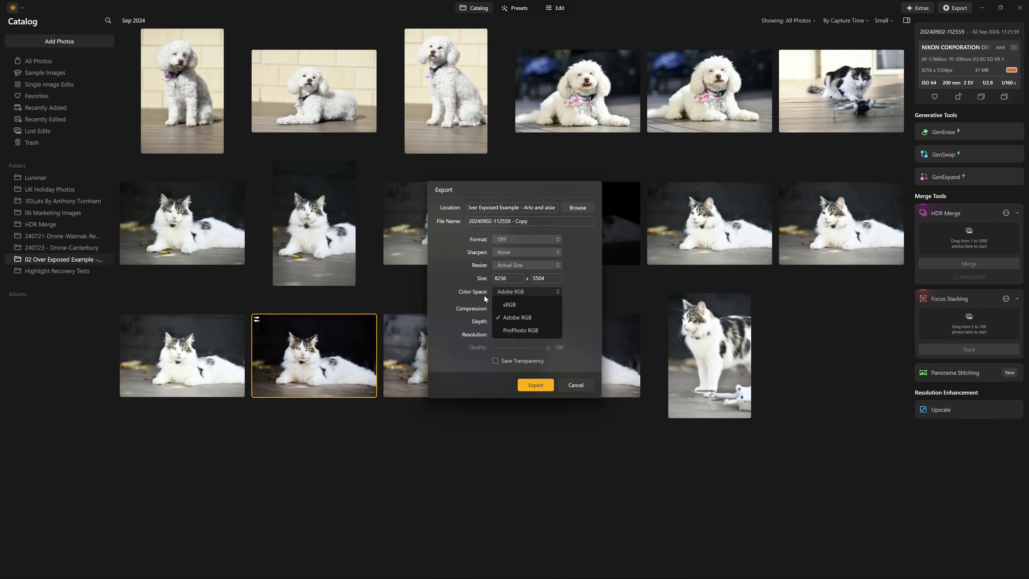
{"action": "left_click", "coordinate": [518, 317]}
{"action": "left_click", "coordinate": [505, 322]}
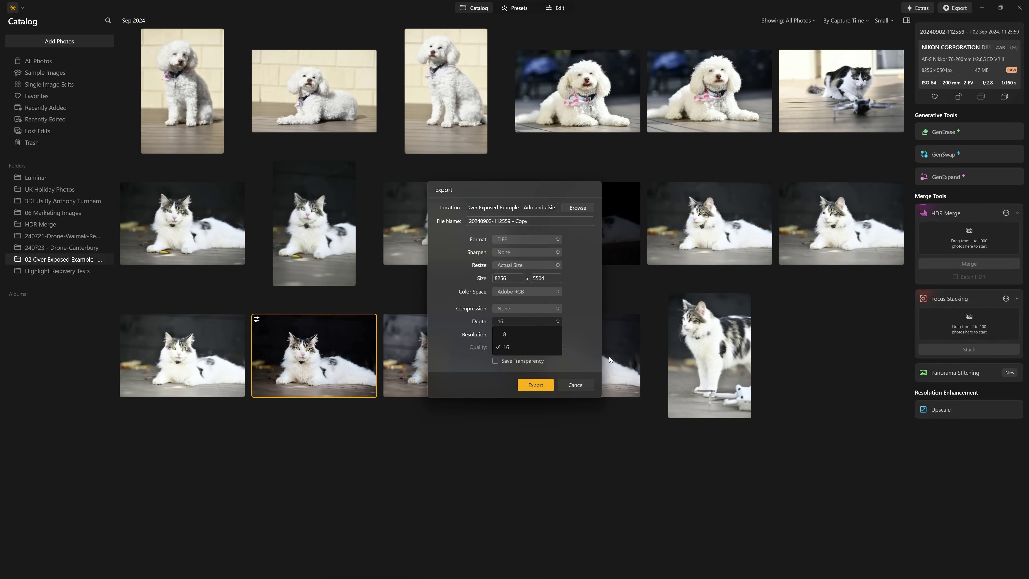
{"action": "left_click", "coordinate": [577, 349]}
{"action": "left_click", "coordinate": [536, 385]}
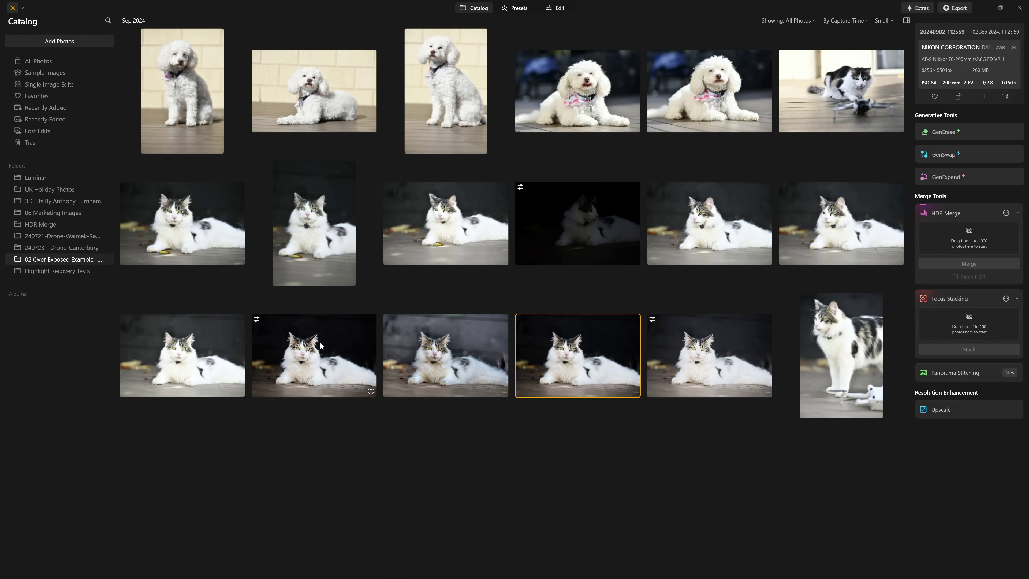
{"action": "left_click", "coordinate": [327, 352]}
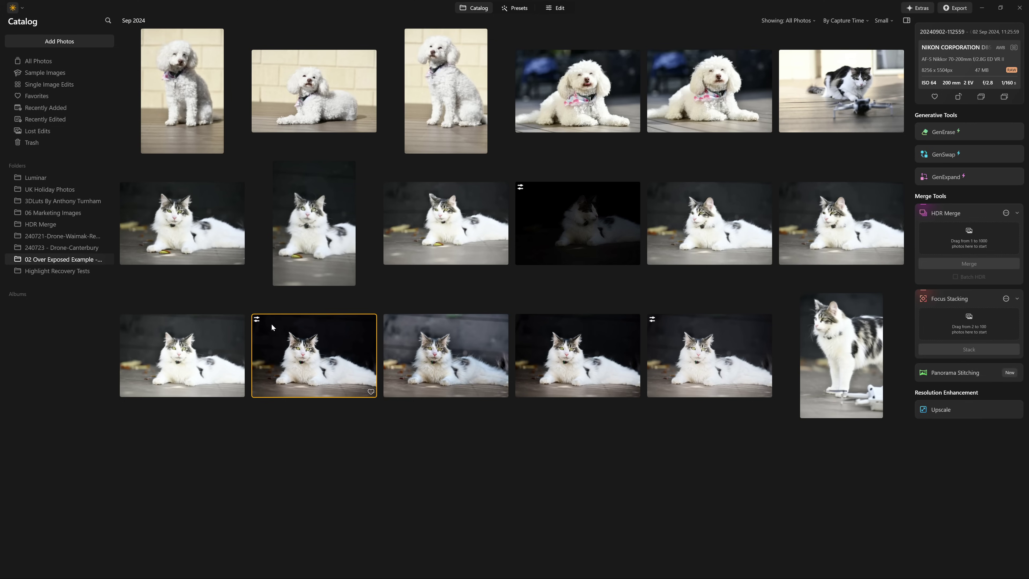
{"action": "double_click", "coordinate": [568, 357]}
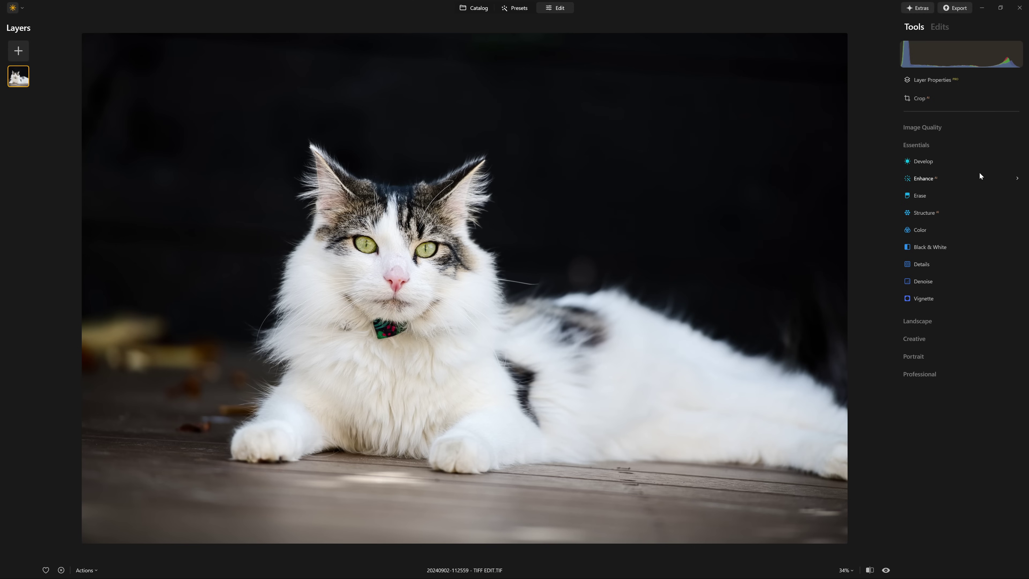
- Raise Enhance Accent to 95 and erase the leaves and small spots from the deck
{"action": "left_click", "coordinate": [977, 174]}
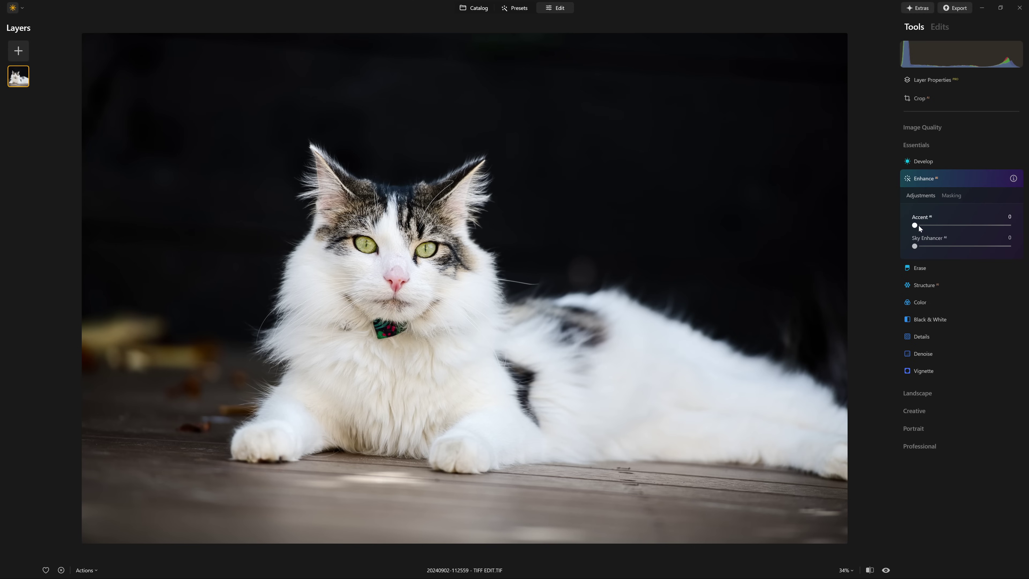
{"action": "left_click_drag", "start_coordinate": [918, 226], "coordinate": [1005, 233]}
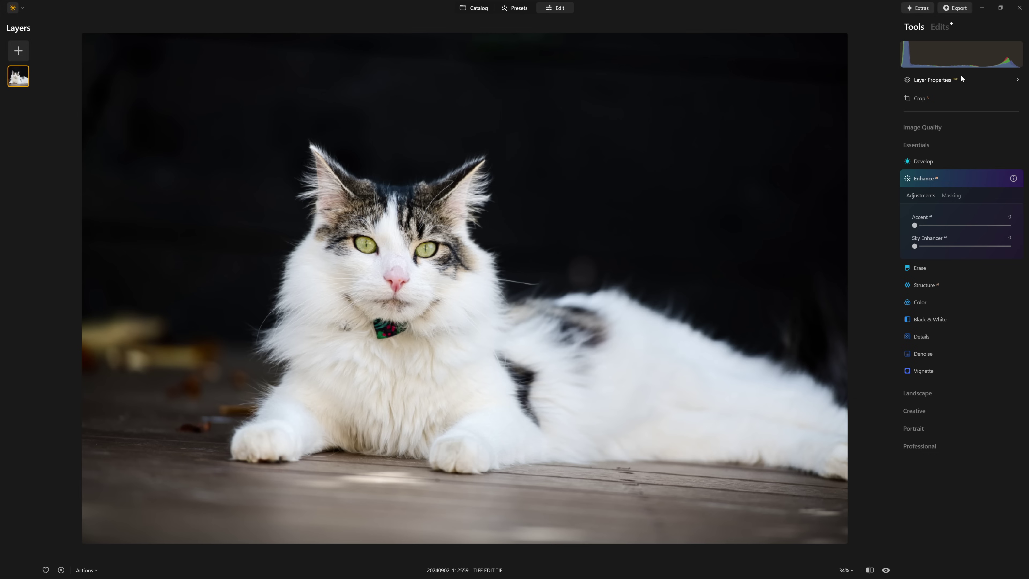
{"action": "left_click", "coordinate": [961, 75]}
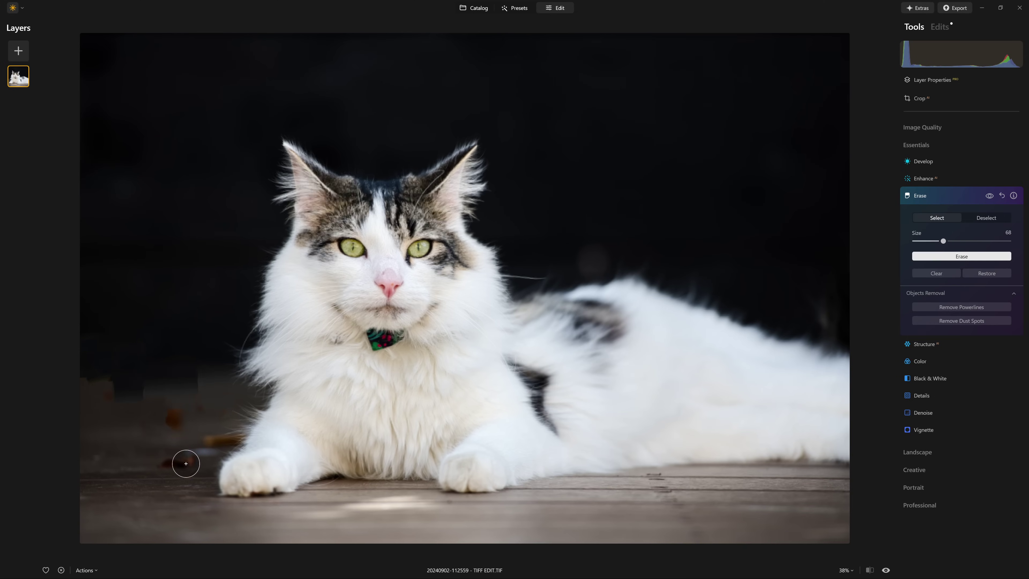
{"action": "left_click", "coordinate": [176, 418]}
{"action": "left_click", "coordinate": [962, 256]}
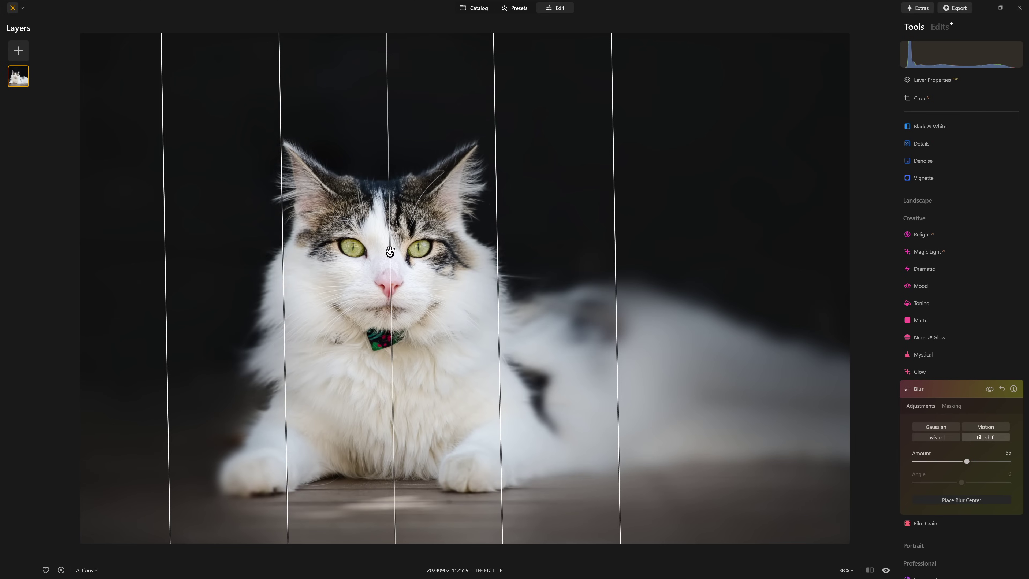
- Adjust the tilt-shift blur band width and start painting a Black & White mask
{"action": "left_click_drag", "start_coordinate": [613, 356], "coordinate": [809, 375]}
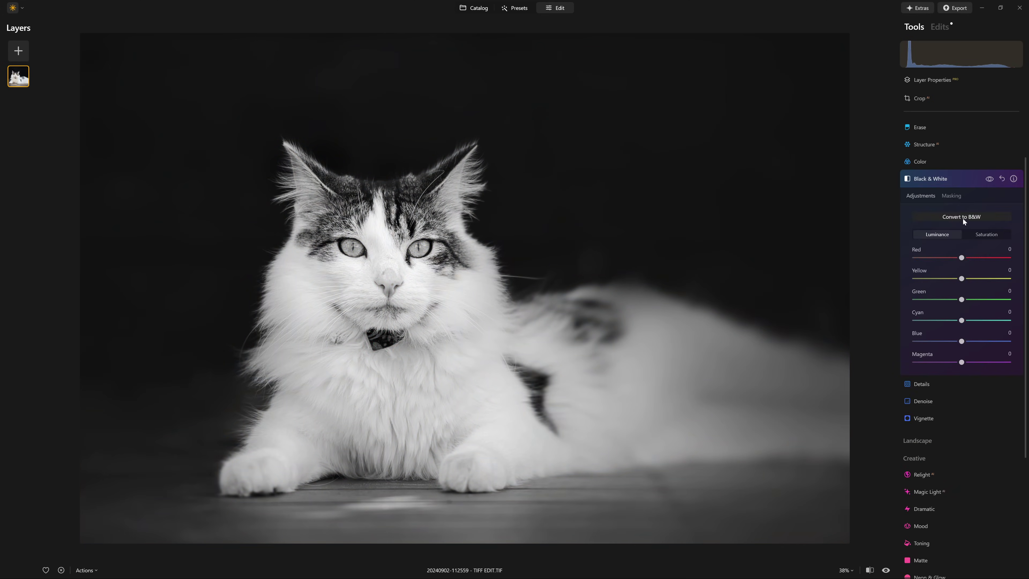
{"action": "left_click", "coordinate": [952, 155]}
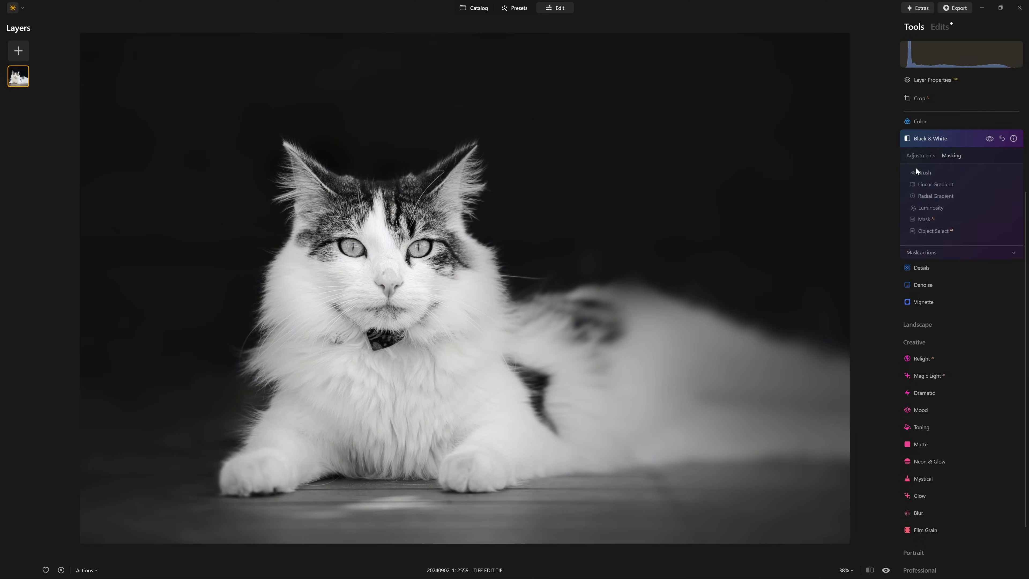
{"action": "left_click", "coordinate": [916, 168]}
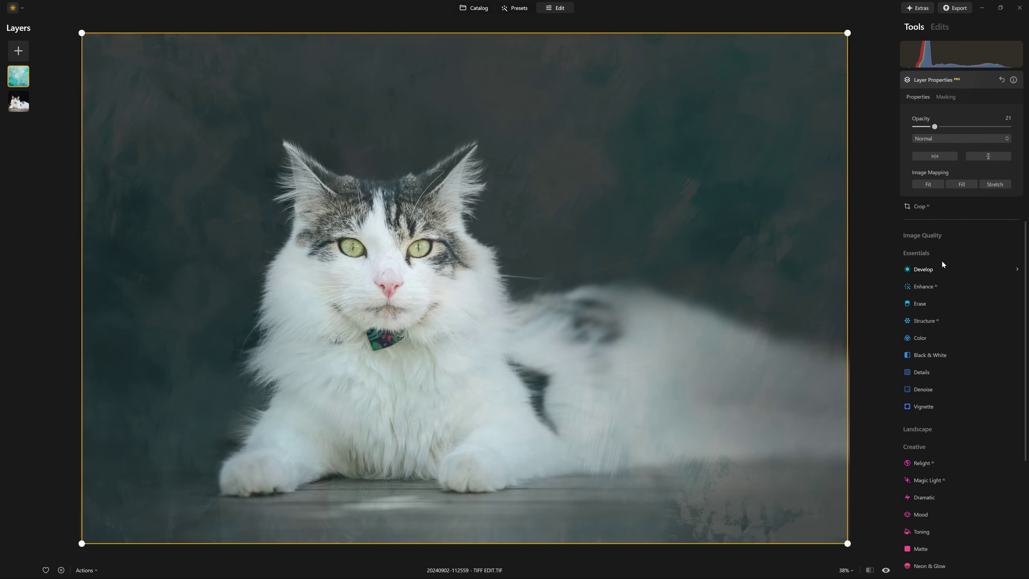
- Blend the texture layers into the photo at lower opacity and apply a 2:3 crop
{"action": "left_click", "coordinate": [944, 136]}
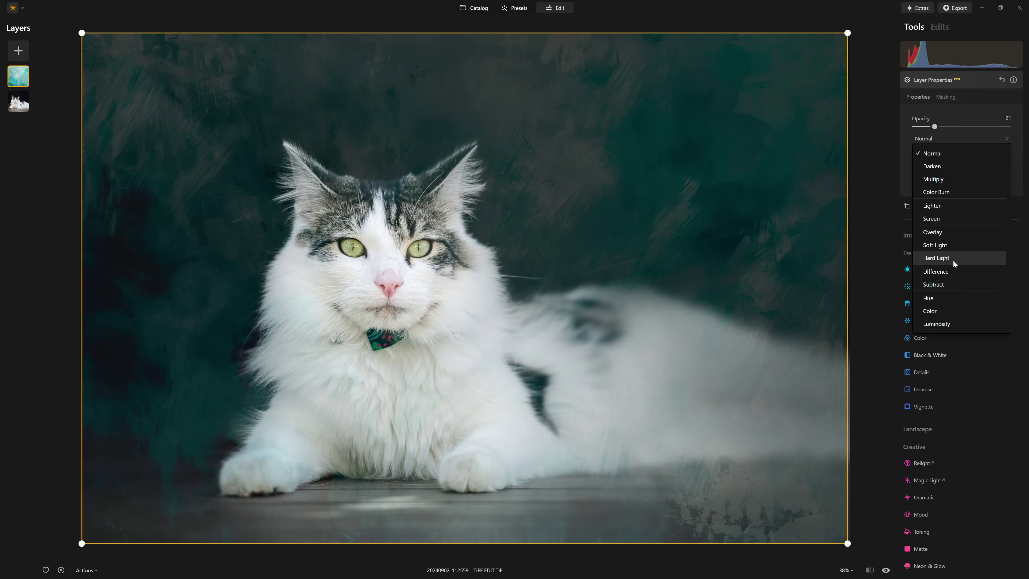
{"action": "left_click", "coordinate": [949, 260]}
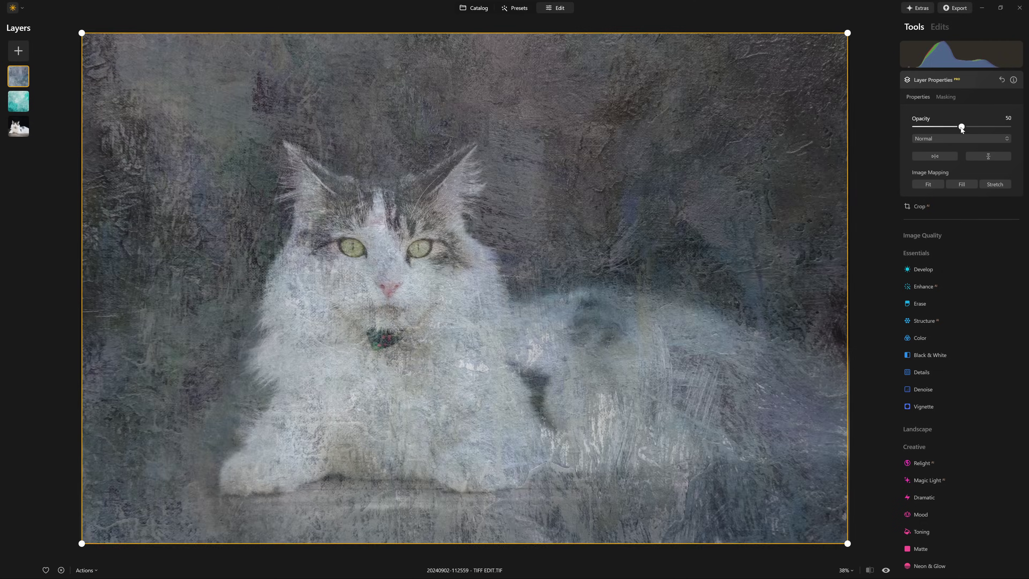
{"action": "left_click_drag", "start_coordinate": [961, 127], "coordinate": [949, 127]}
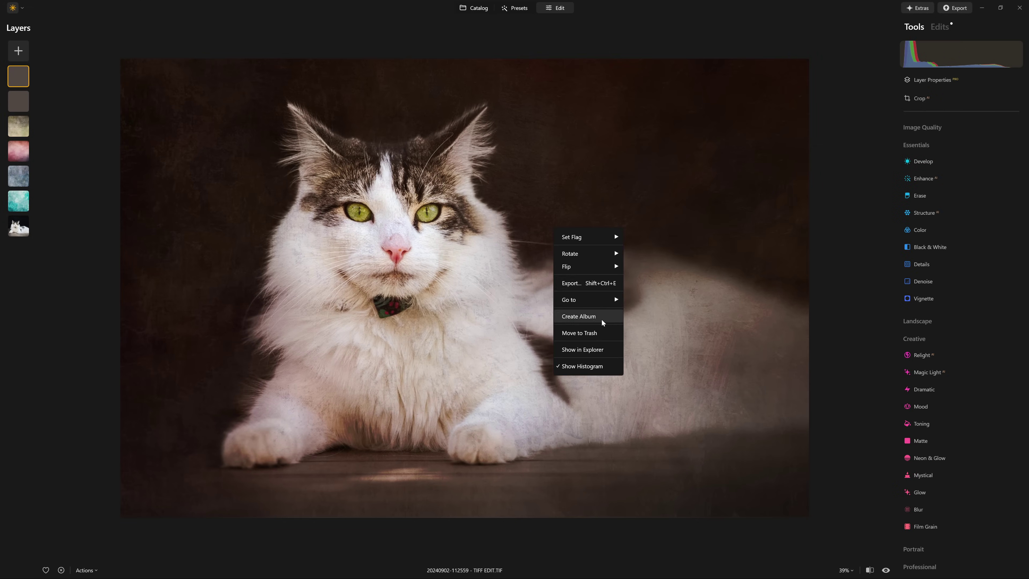
{"action": "left_click", "coordinate": [602, 318]}
{"action": "left_click", "coordinate": [576, 388]}
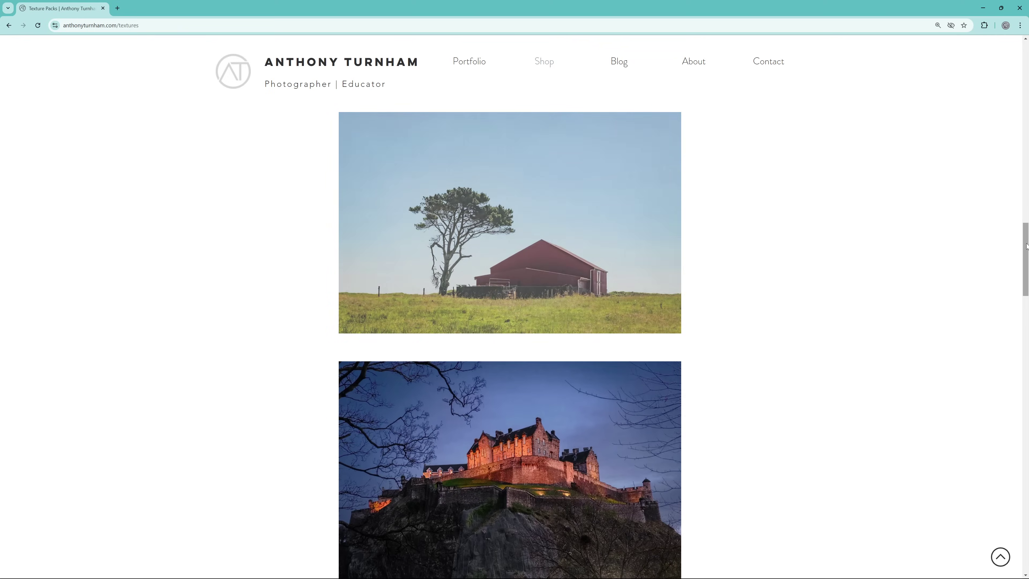
- Scroll the Texture Packs page down to the Master Collection bundle offered at $76 NZD
{"action": "left_click_drag", "start_coordinate": [1027, 250], "coordinate": [1027, 331]}
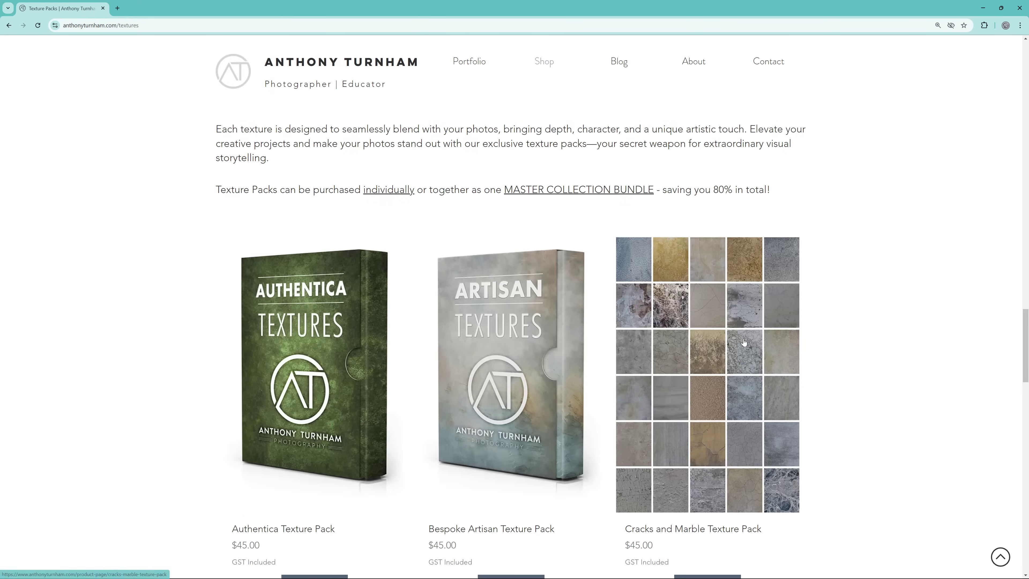
{"action": "scroll", "coordinate": [725, 332], "scroll_direction": "down", "scroll_amount": 12}
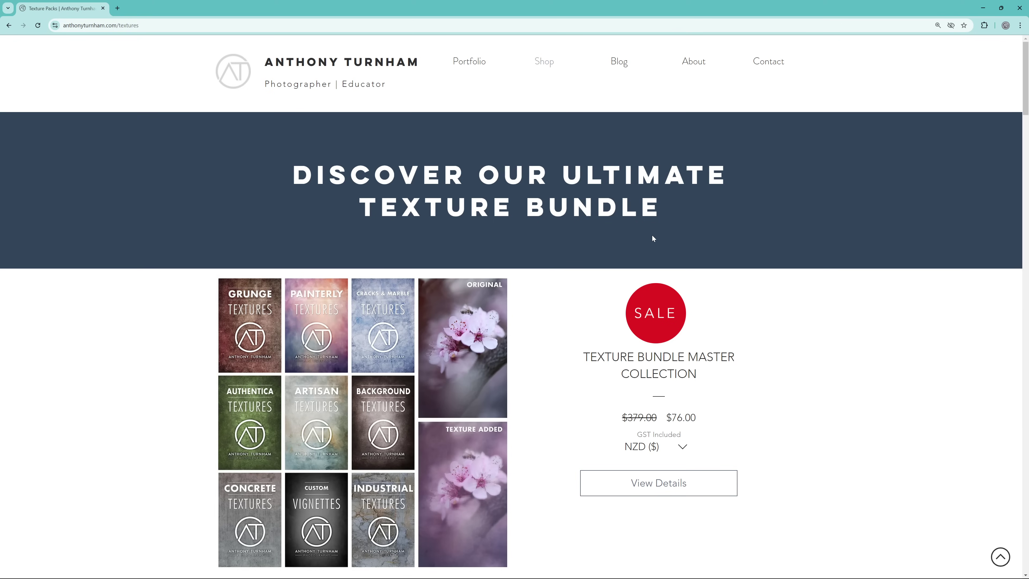
{"action": "scroll", "coordinate": [652, 238], "scroll_direction": "down", "scroll_amount": 3}
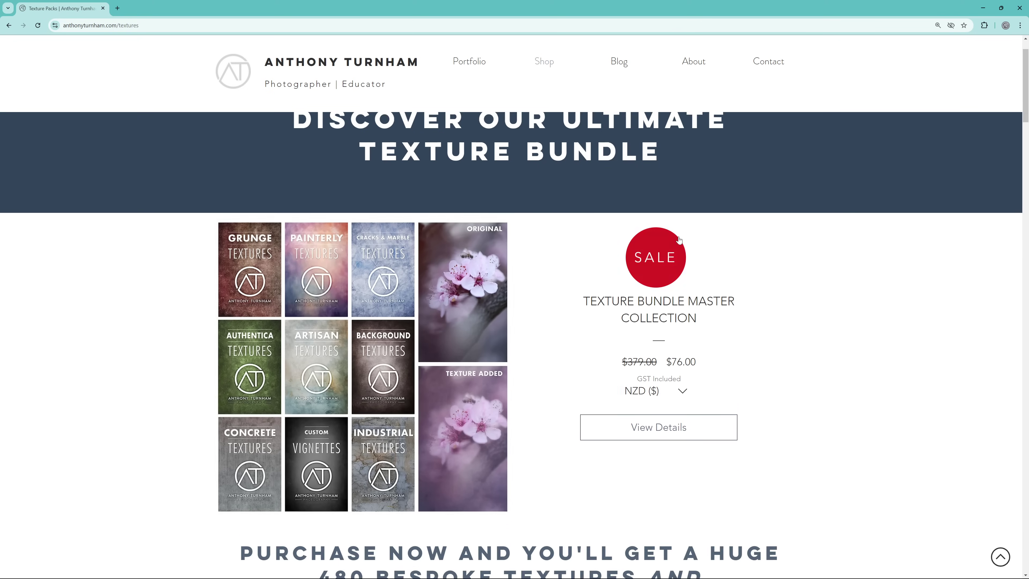